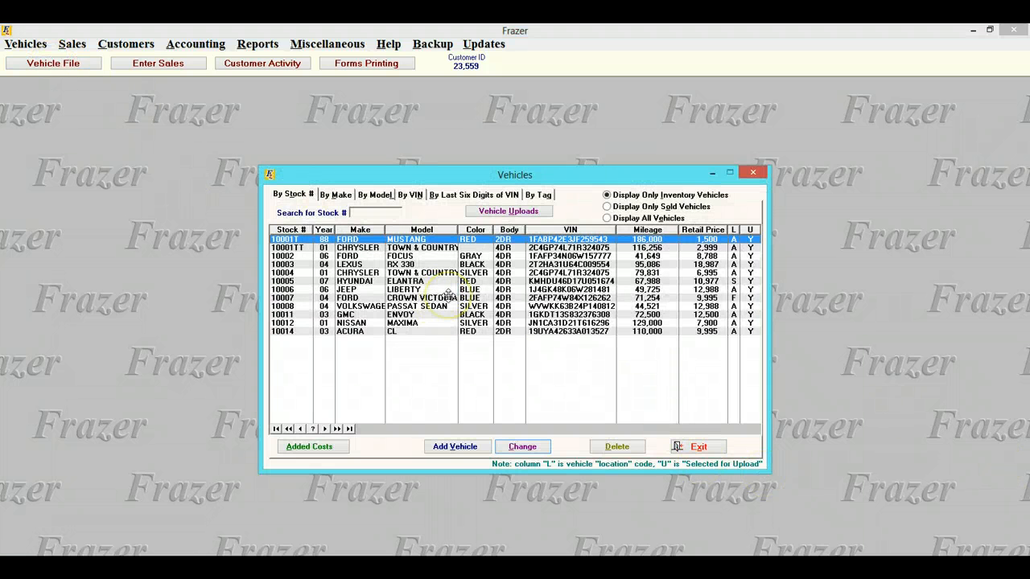
# Open the 2004 Ford Crown Victoria record, stock number 10007, display its vehicle costs and keep the mileage status as Actual.
pyautogui.doubleClick(447, 297)
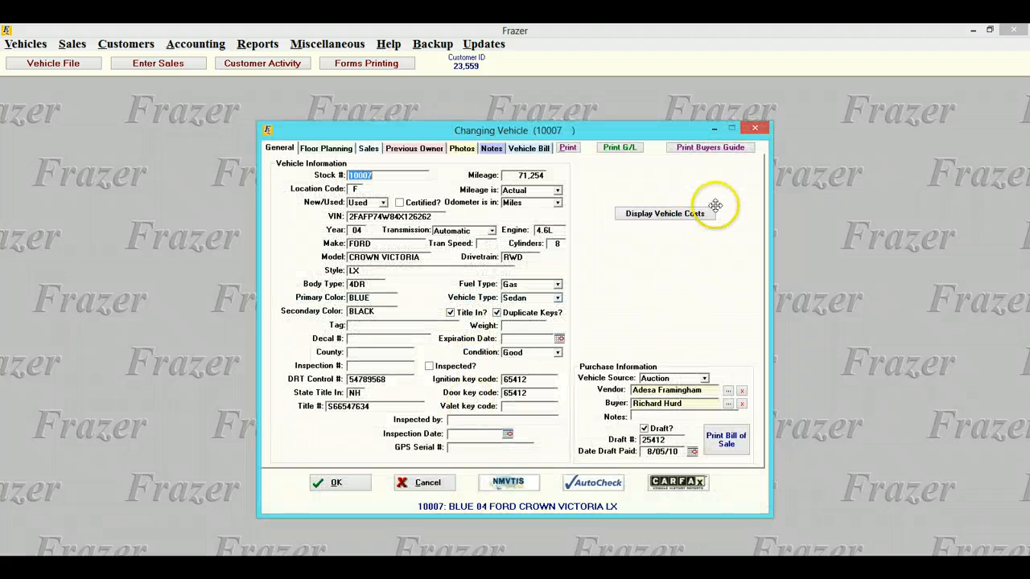
pyautogui.click(713, 210)
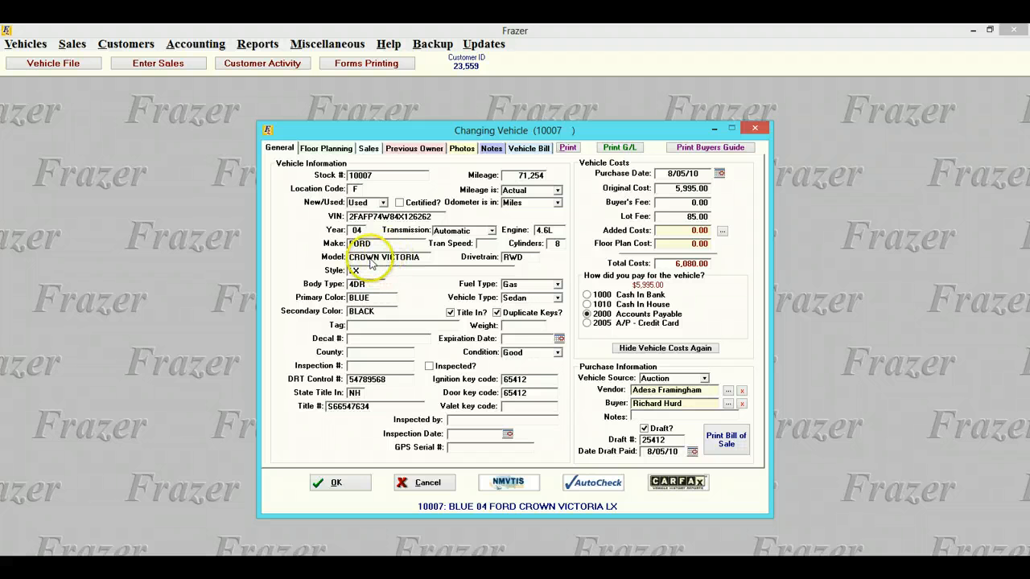
pyautogui.click(559, 192)
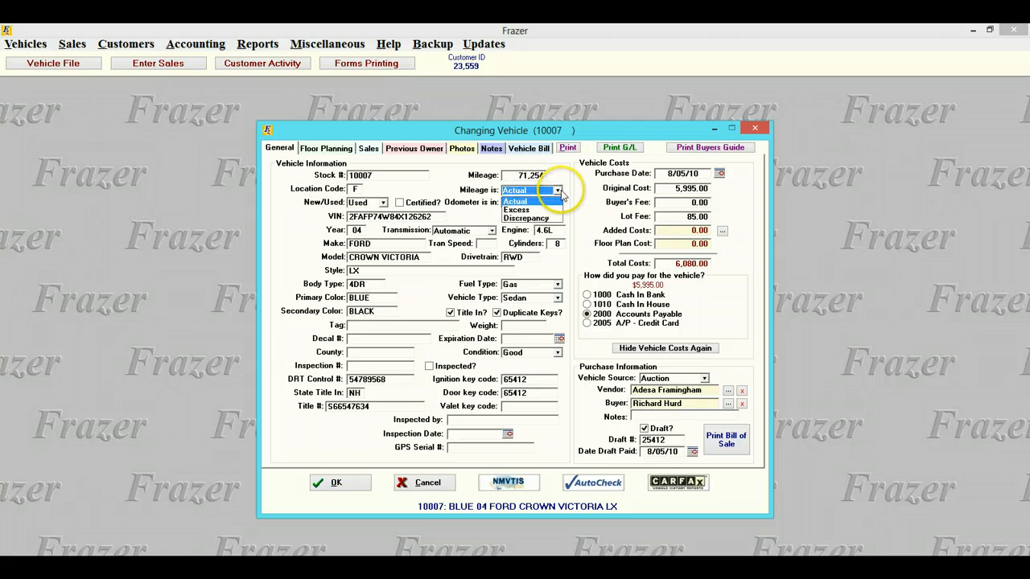
pyautogui.click(516, 201)
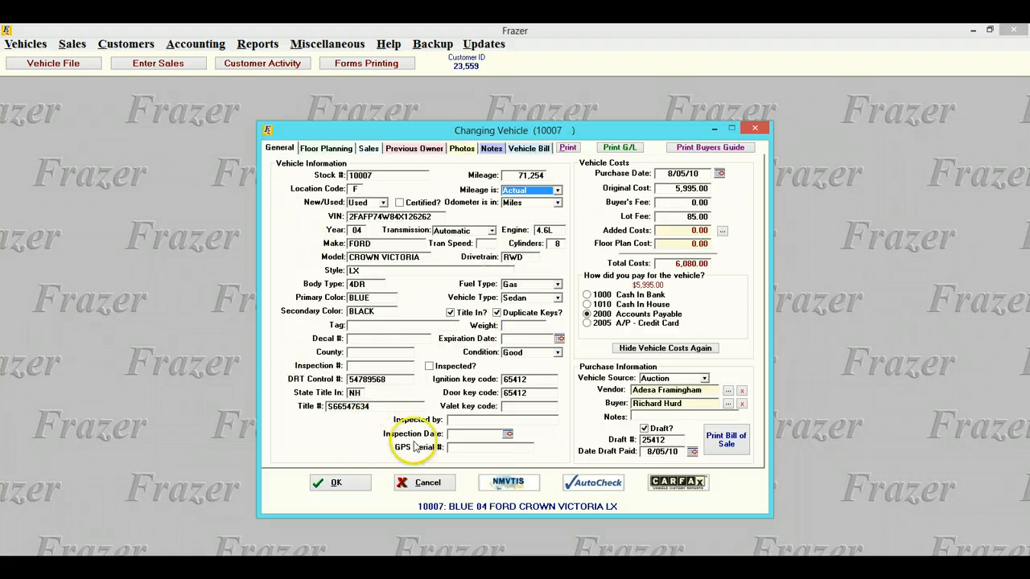
# Set the vehicle's purchase date to 8/06/10 and check the vehicle source options, keeping Auction.
pyautogui.click(685, 176)
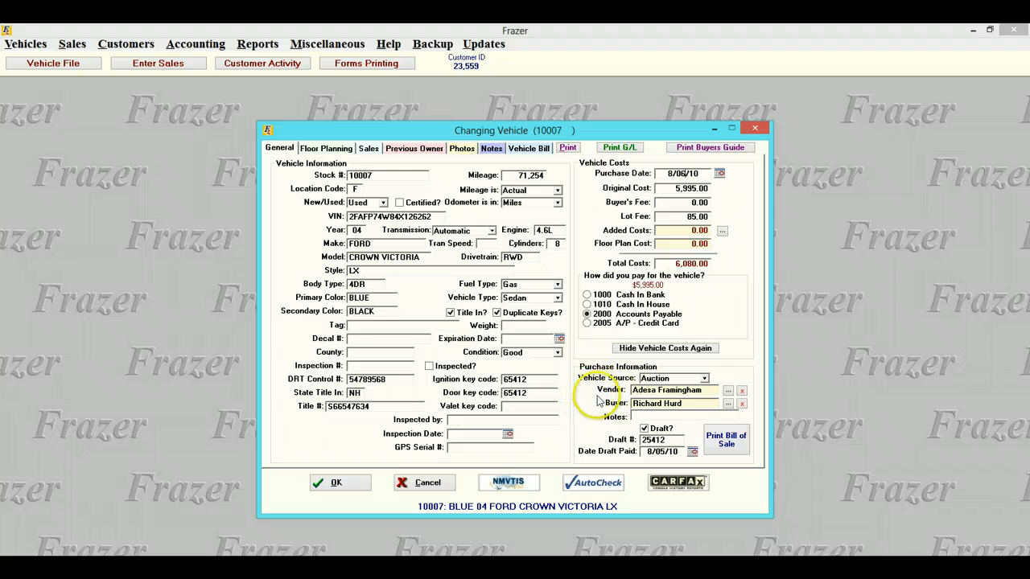
pyautogui.click(704, 379)
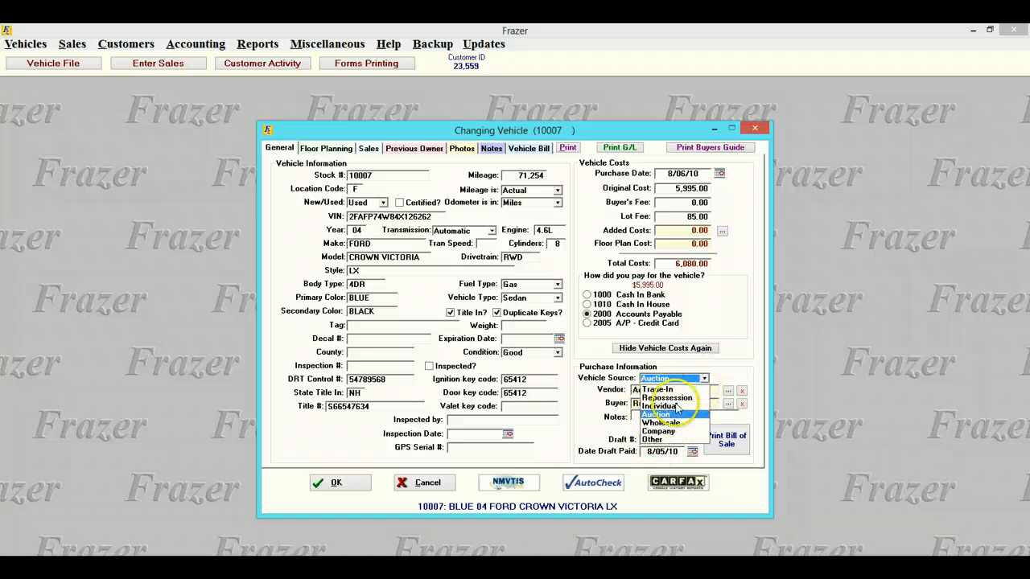
pyautogui.click(734, 367)
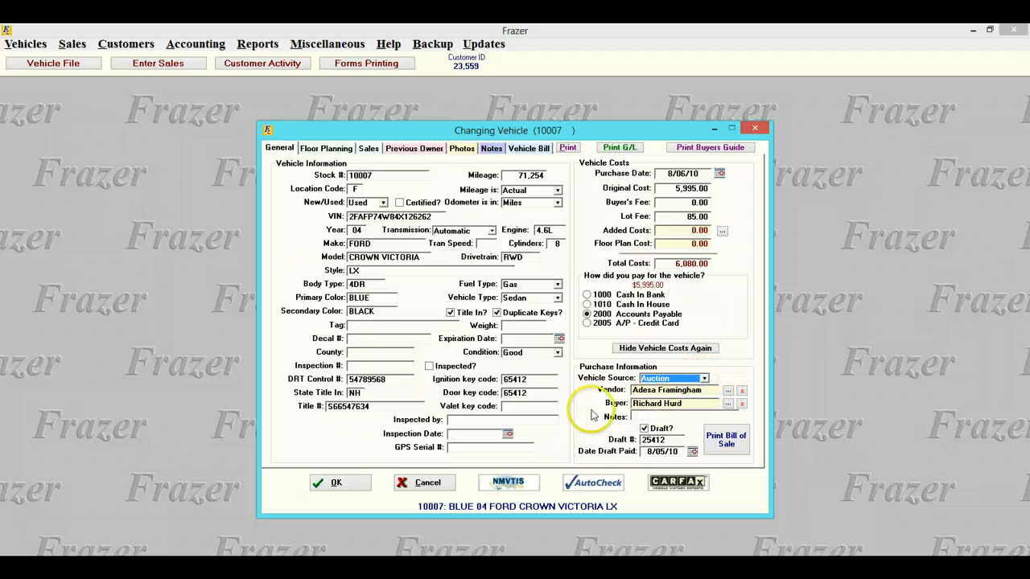
# Review the vehicle's previous owner information, save the record and close the vehicle list.
pyautogui.click(414, 148)
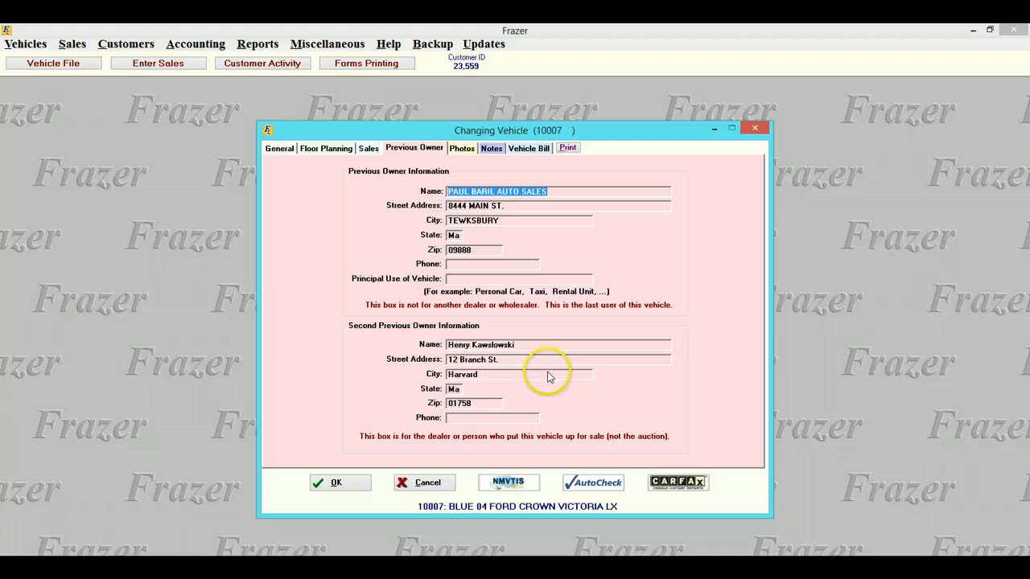
pyautogui.click(341, 483)
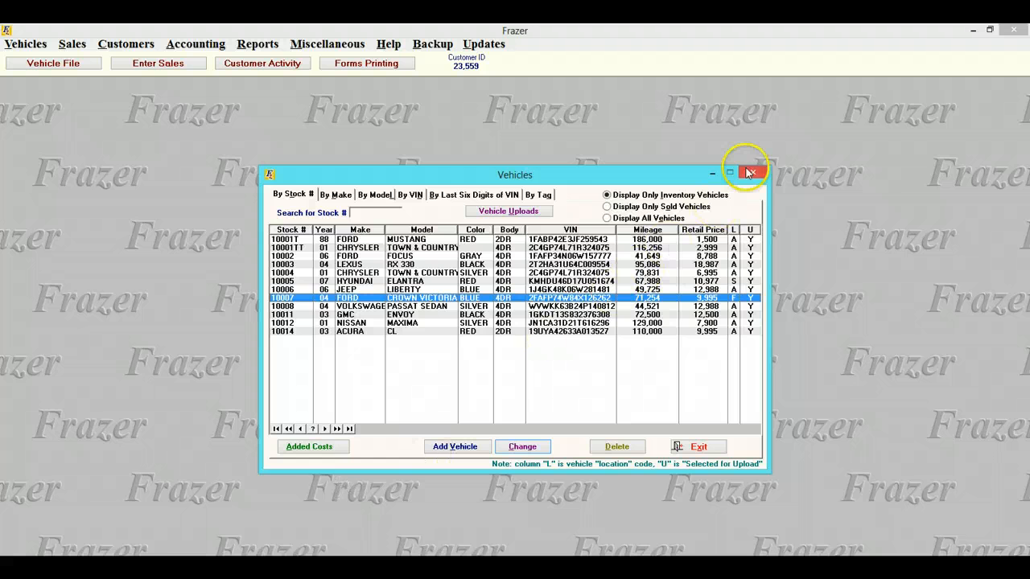
pyautogui.click(748, 173)
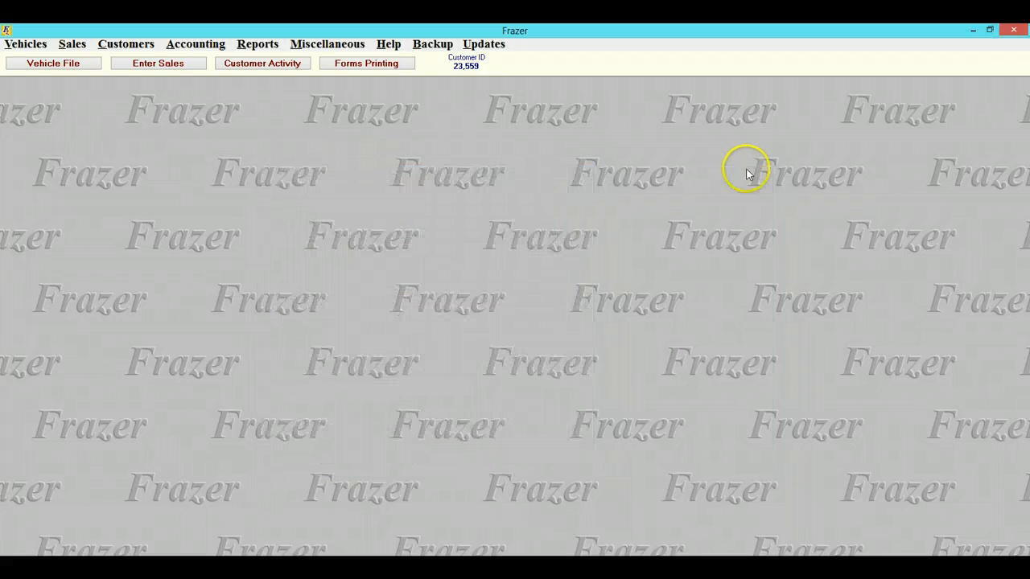
# Start a sales entry and retrieve the 2006 Jeep Liberty prospect, declining to replace its mileage with the vehicle file's.
pyautogui.click(178, 68)
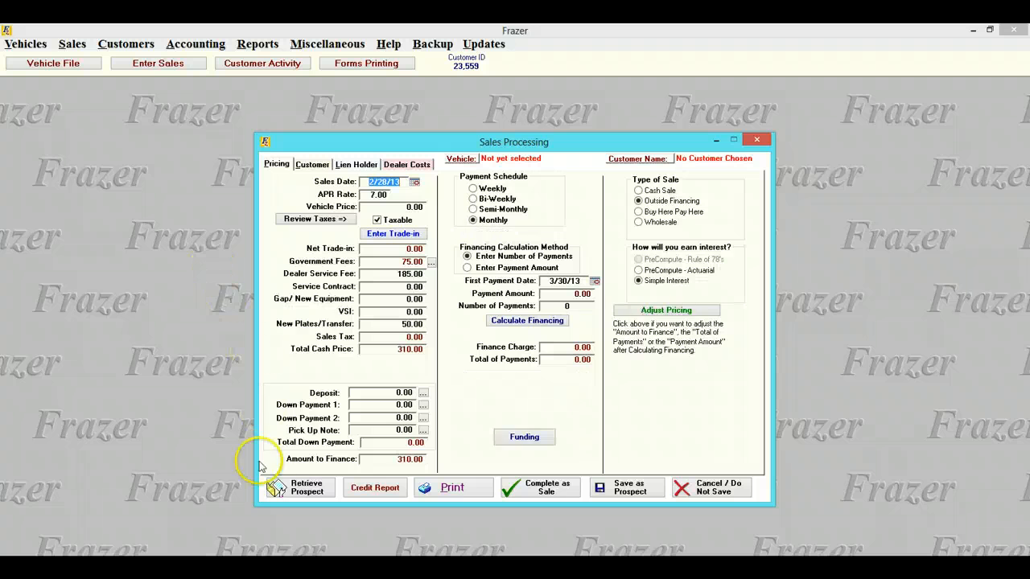
pyautogui.click(298, 488)
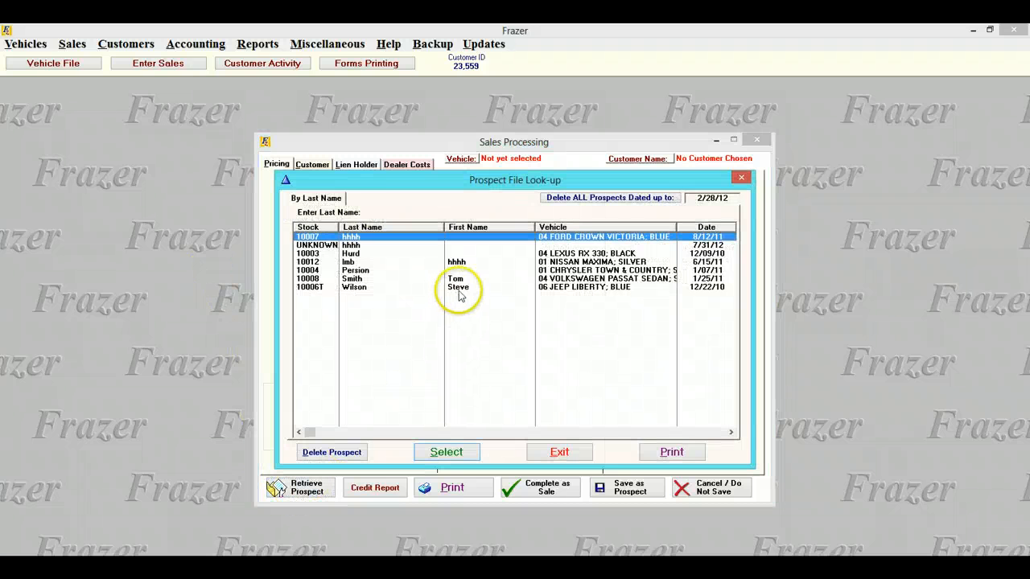
pyautogui.doubleClick(459, 290)
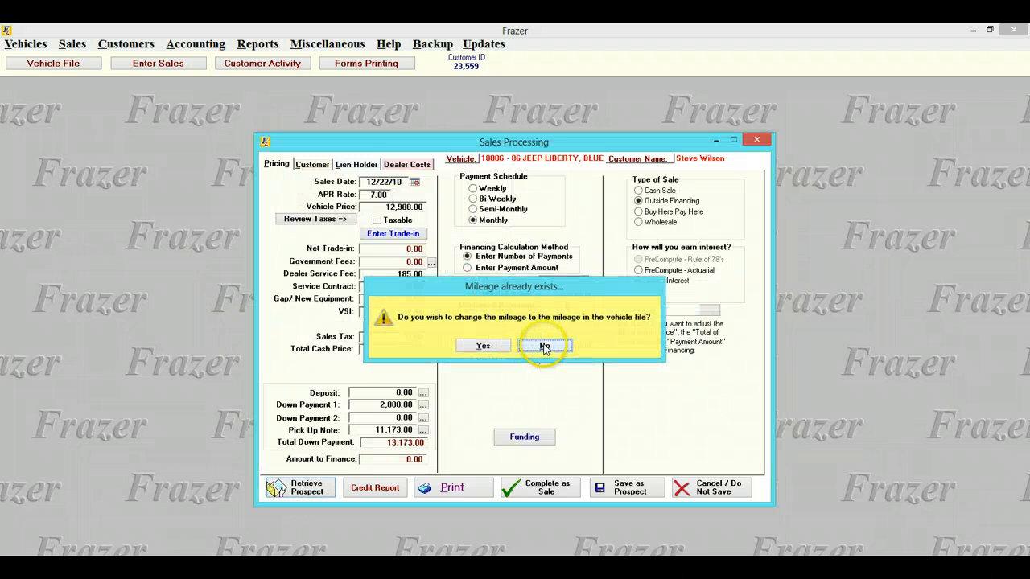
pyautogui.click(545, 346)
pyautogui.click(544, 347)
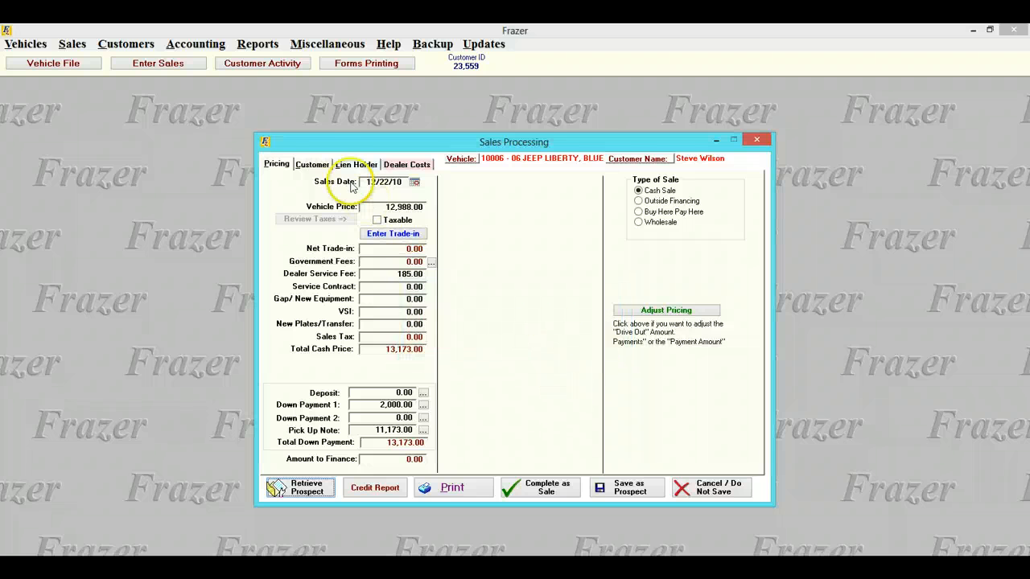
# Review the prospect's customer information and close the sales entry without saving.
pyautogui.click(312, 165)
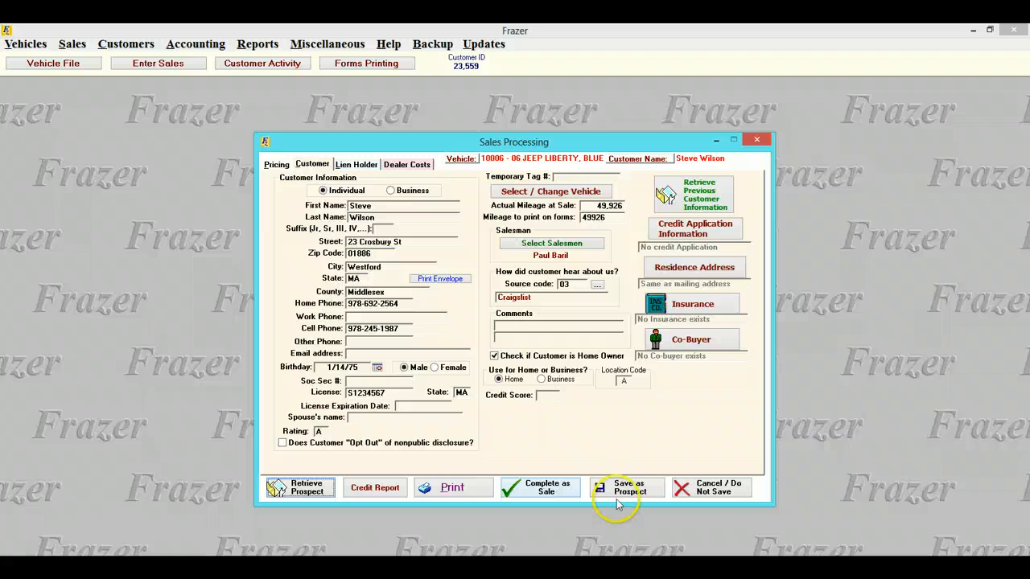
pyautogui.click(753, 142)
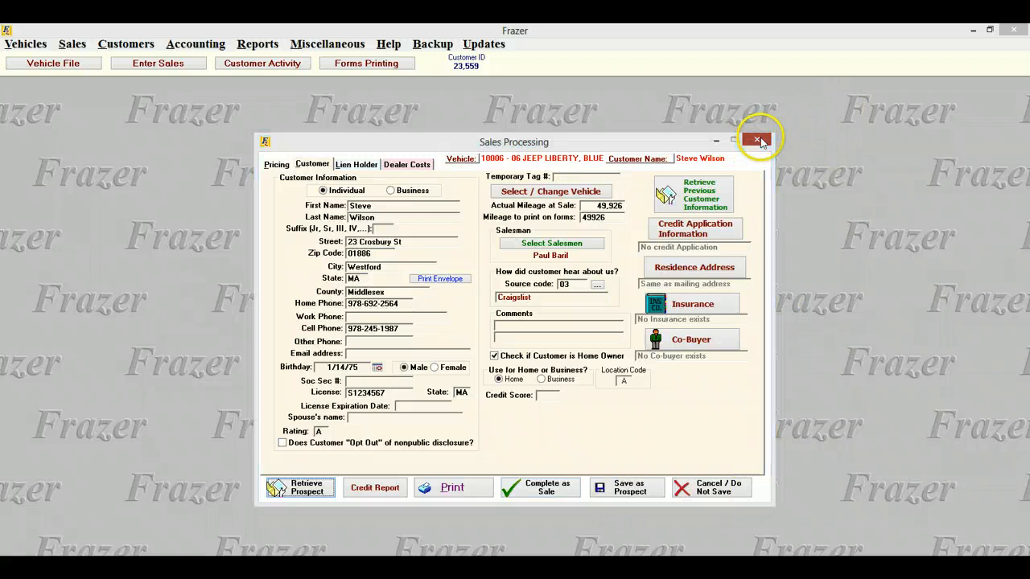
# Run the MA Used Car Record Book export without opening the file location, and cancel the Special Tax Report.
pyautogui.click(266, 46)
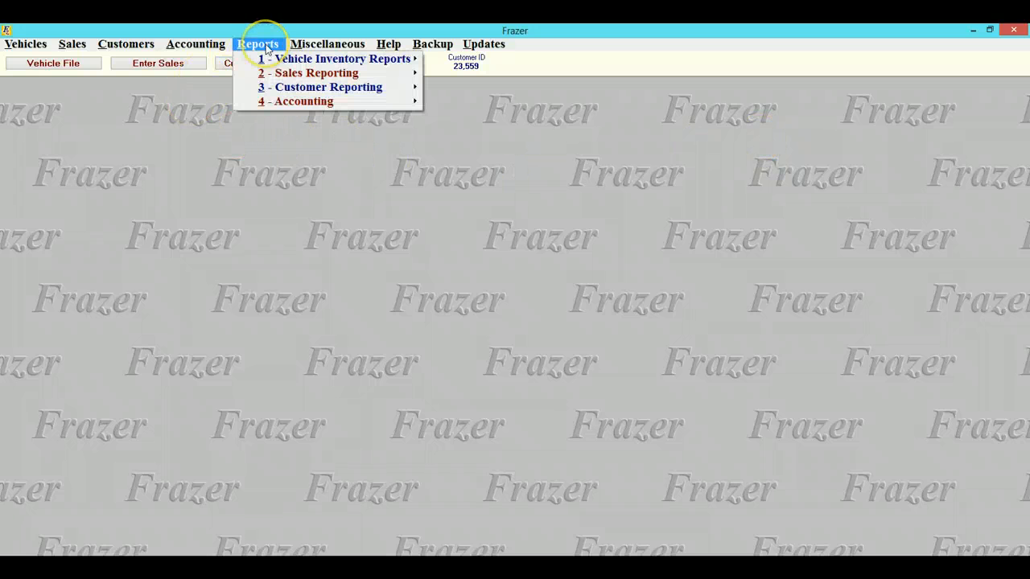
pyautogui.moveTo(274, 77)
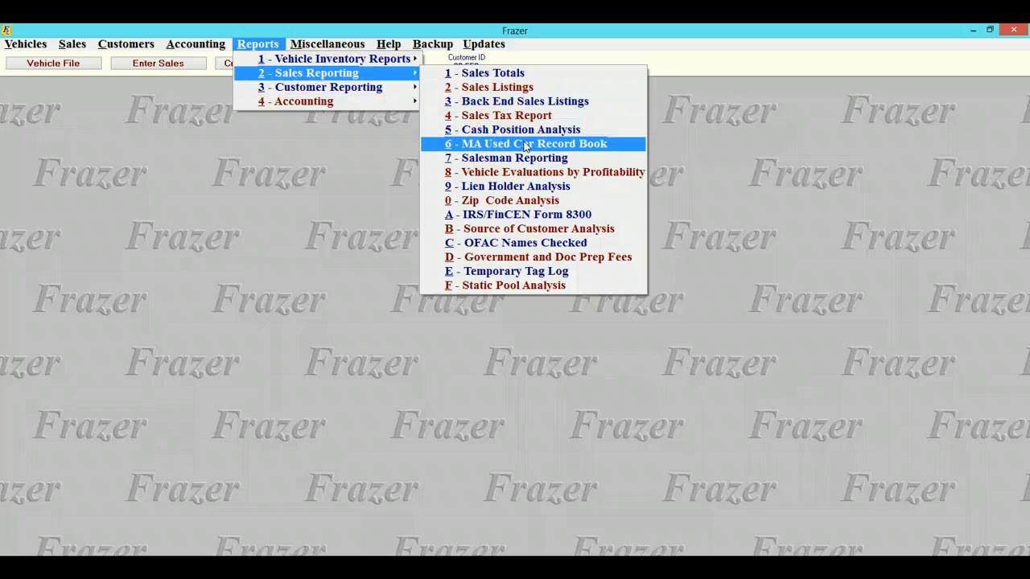
pyautogui.click(633, 145)
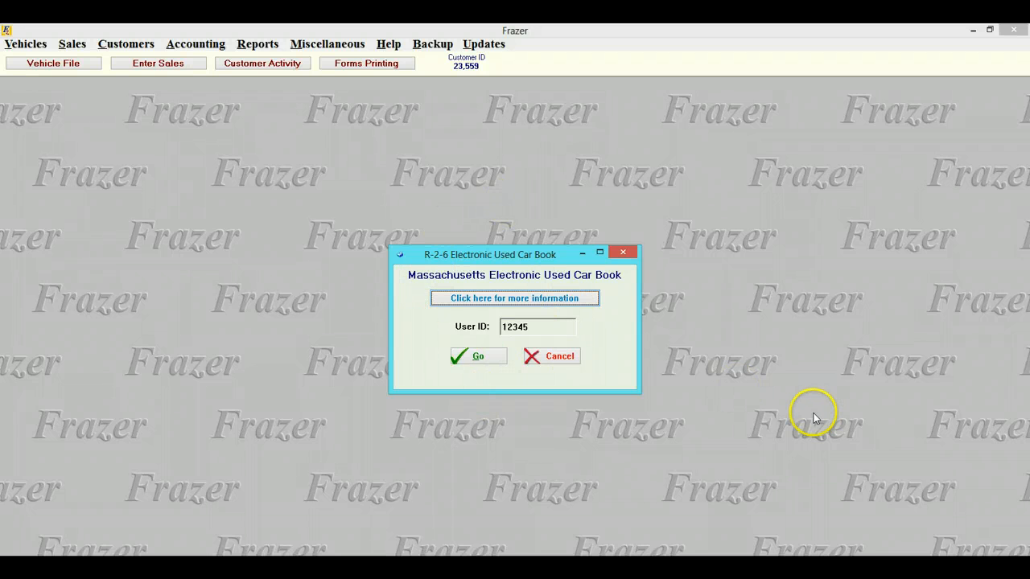
pyautogui.click(483, 356)
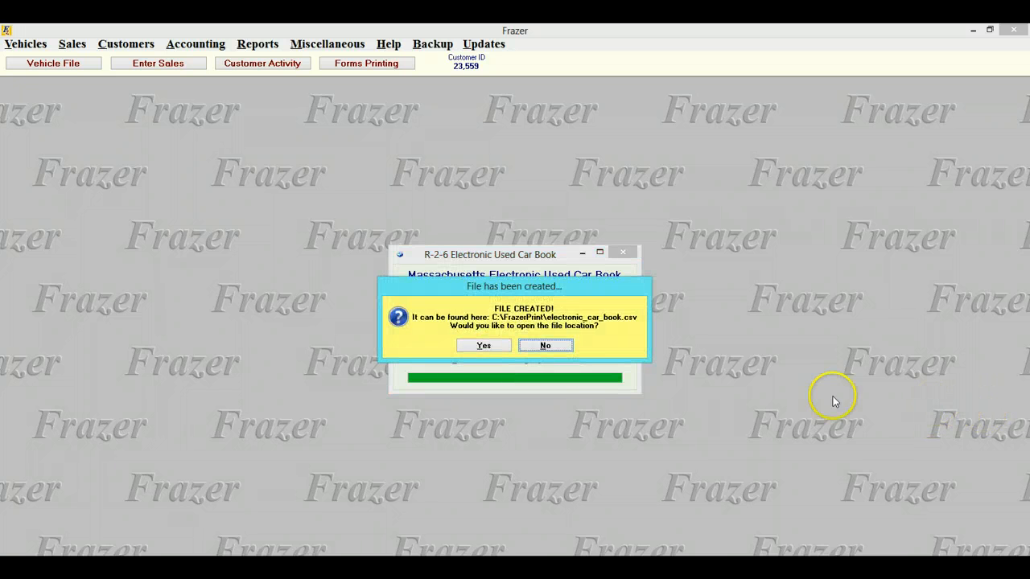
pyautogui.click(545, 346)
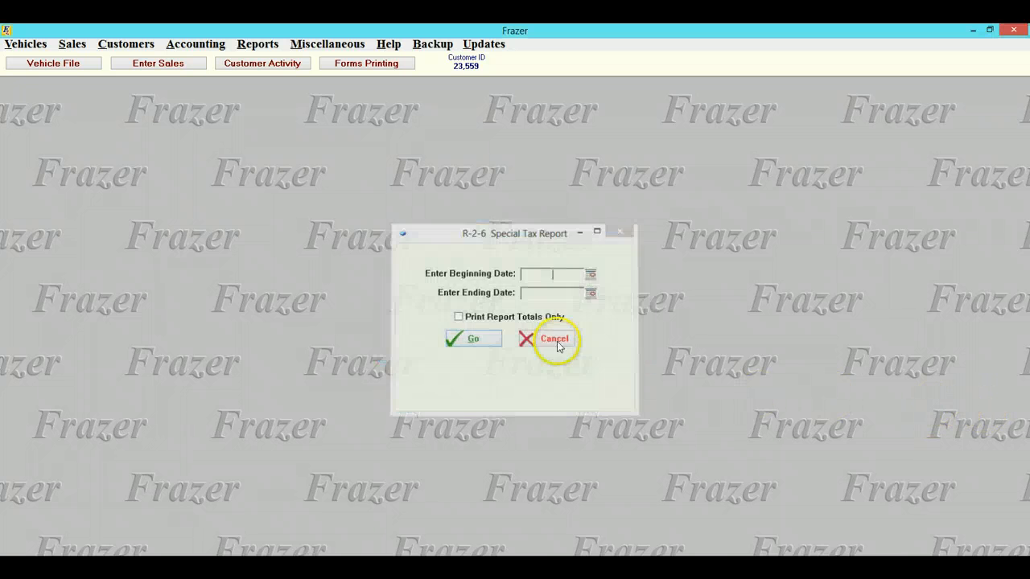
pyautogui.click(562, 345)
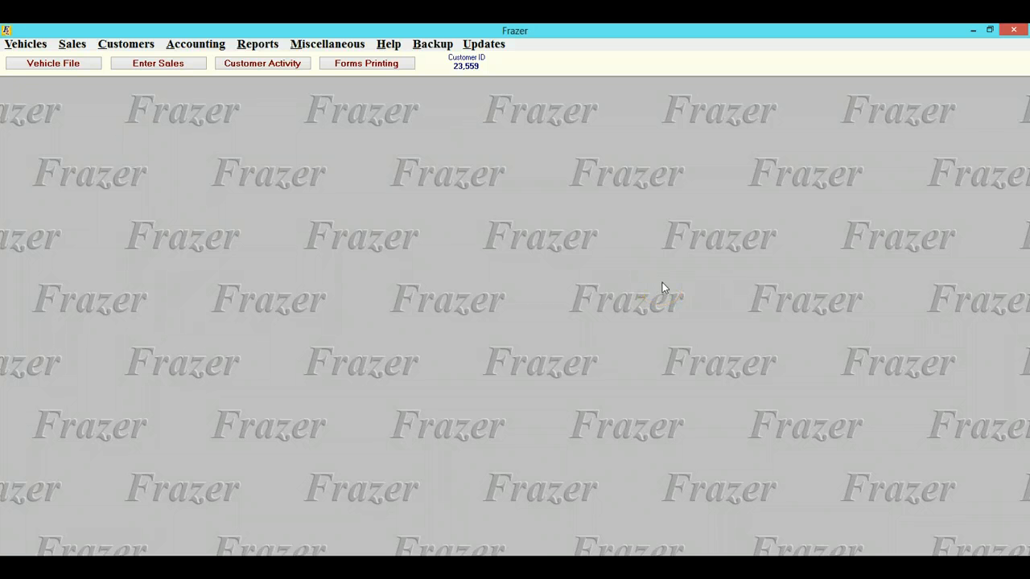
# Generate the Massachusetts electronic car book file again, leaving its folder unopened, and cancel the Special Tax Report.
pyautogui.click(267, 47)
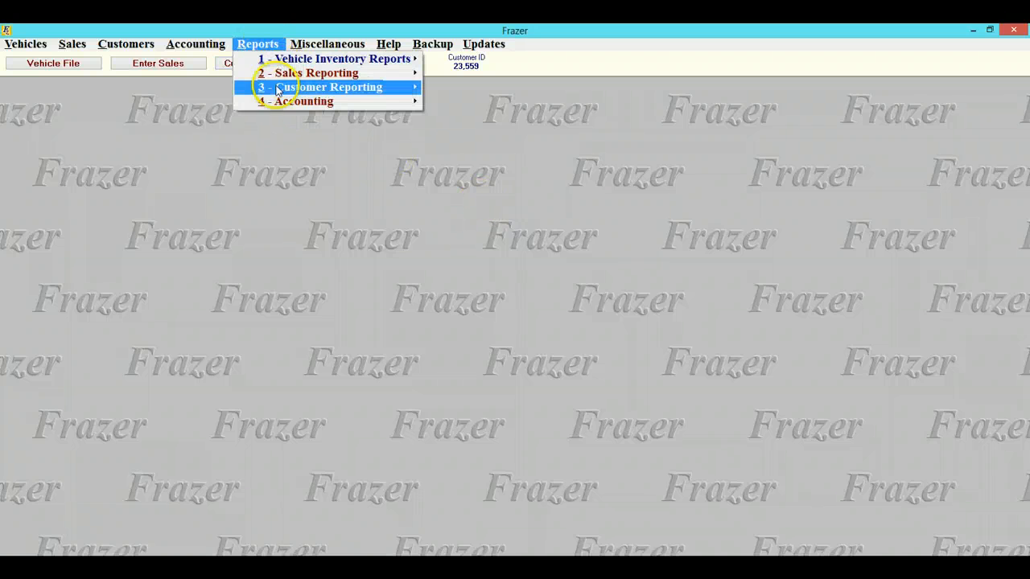
pyautogui.moveTo(288, 75)
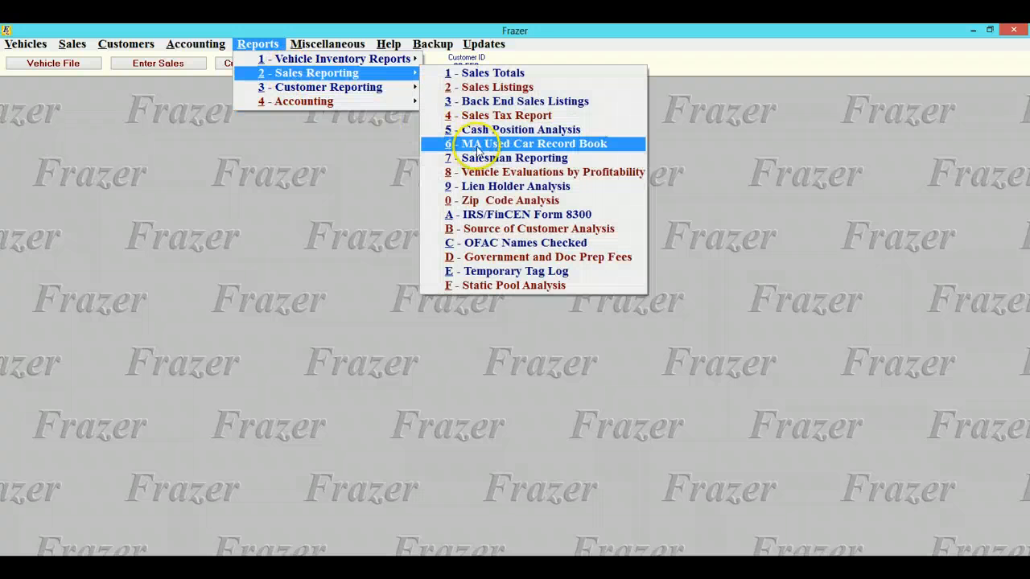
pyautogui.click(553, 144)
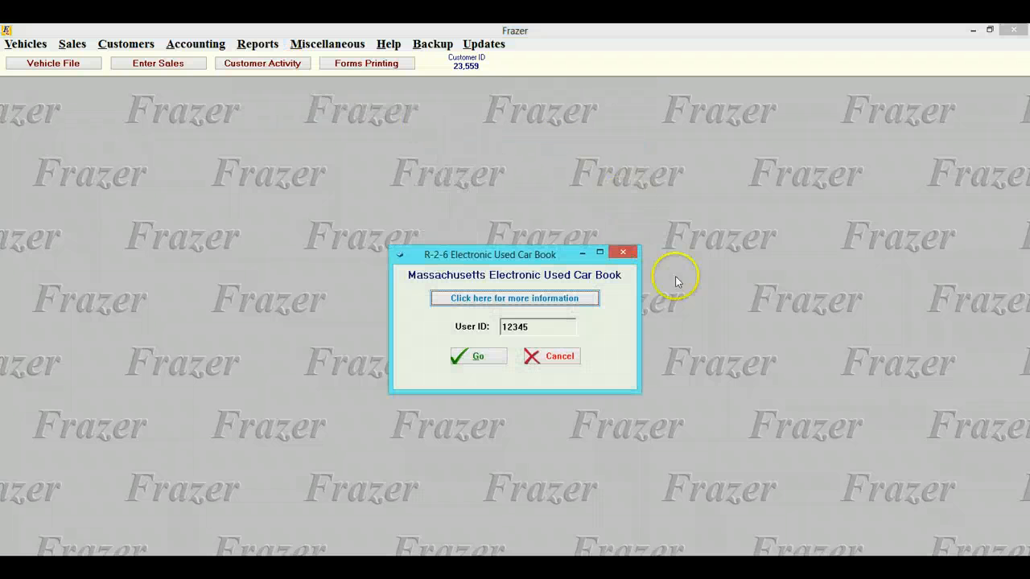
pyautogui.click(478, 359)
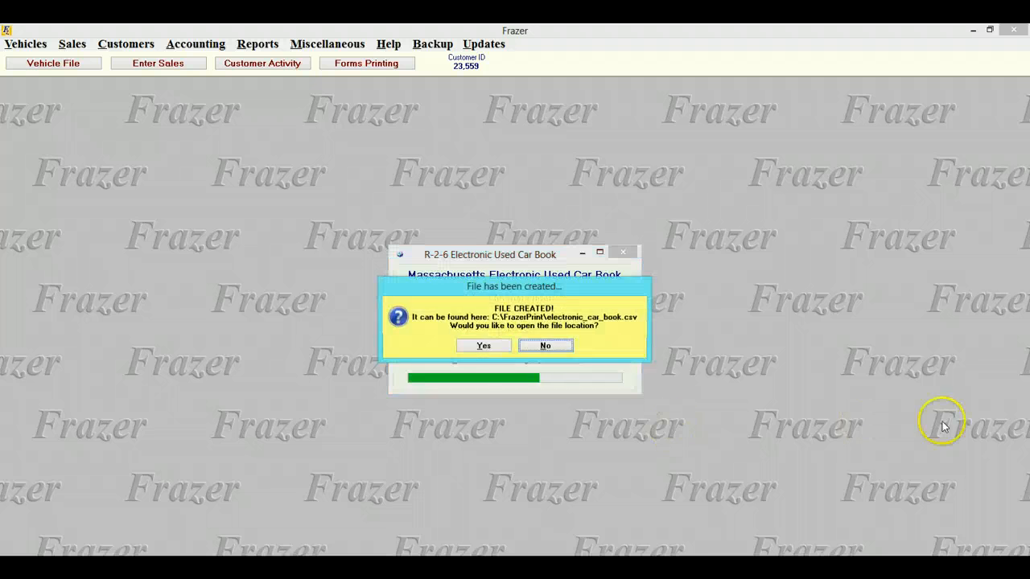
pyautogui.click(545, 345)
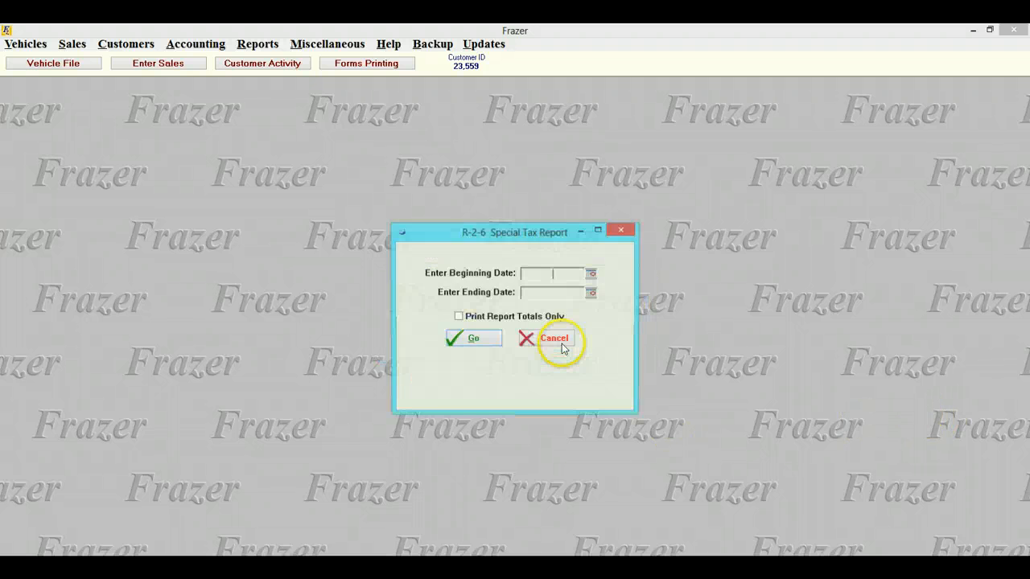
pyautogui.click(558, 345)
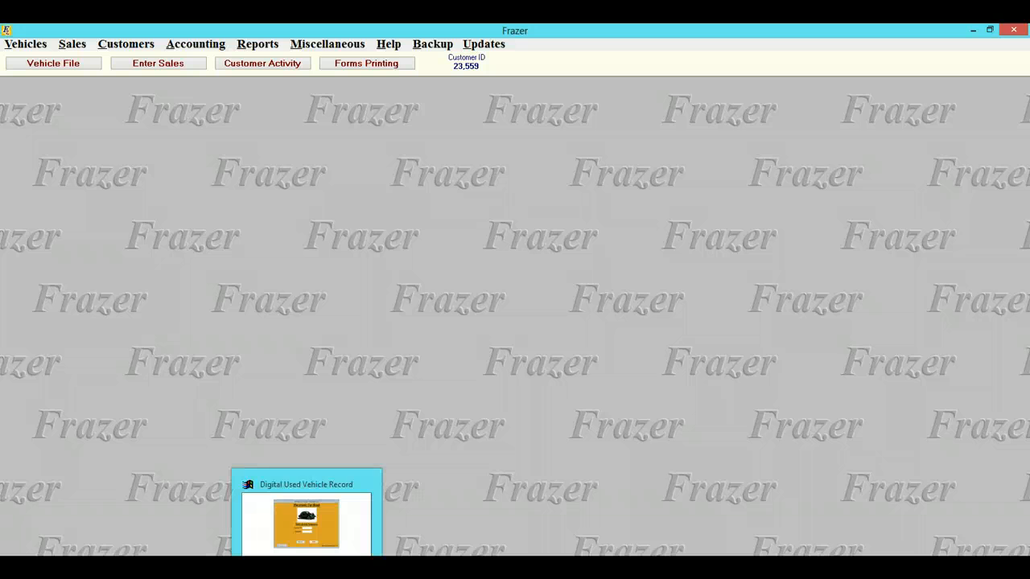
# Switch to Digital Used Vehicle Record and log in to Electronic Car Book with the operator ID and password.
pyautogui.click(306, 566)
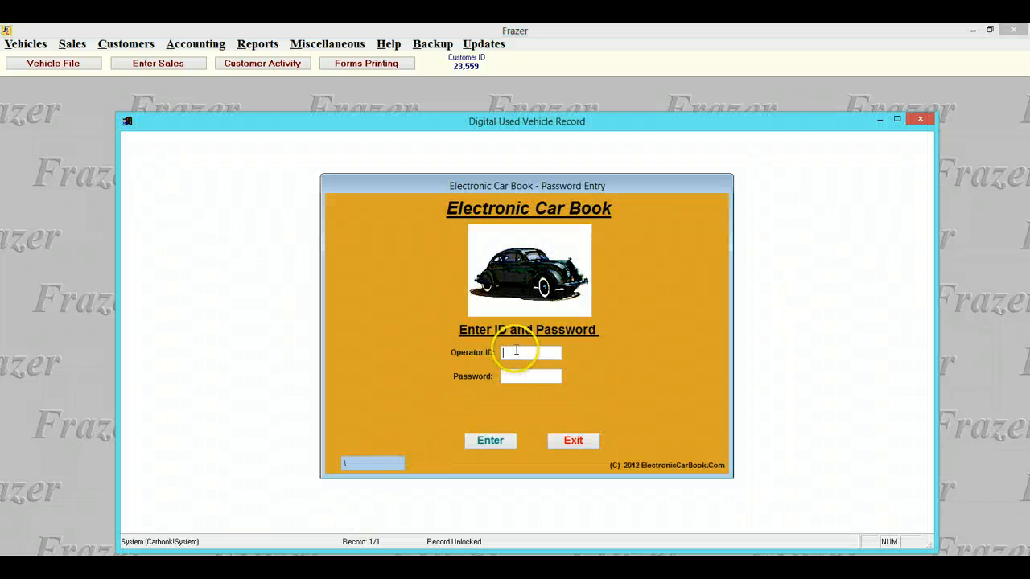
pyautogui.moveTo(519, 122); pyautogui.dragTo(508, 107)
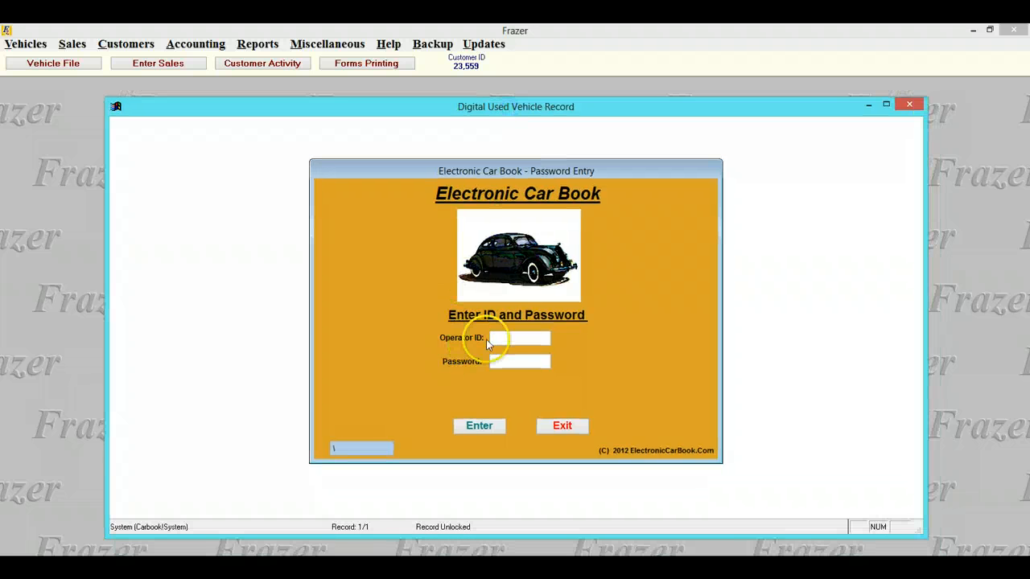
pyautogui.click(516, 338)
pyautogui.click(614, 471)
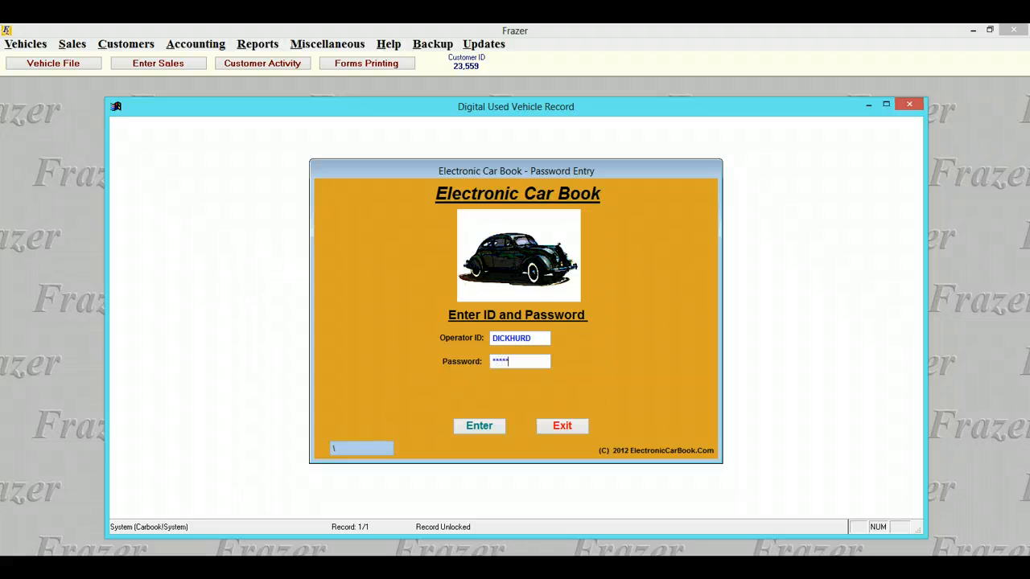
pyautogui.press('Return')
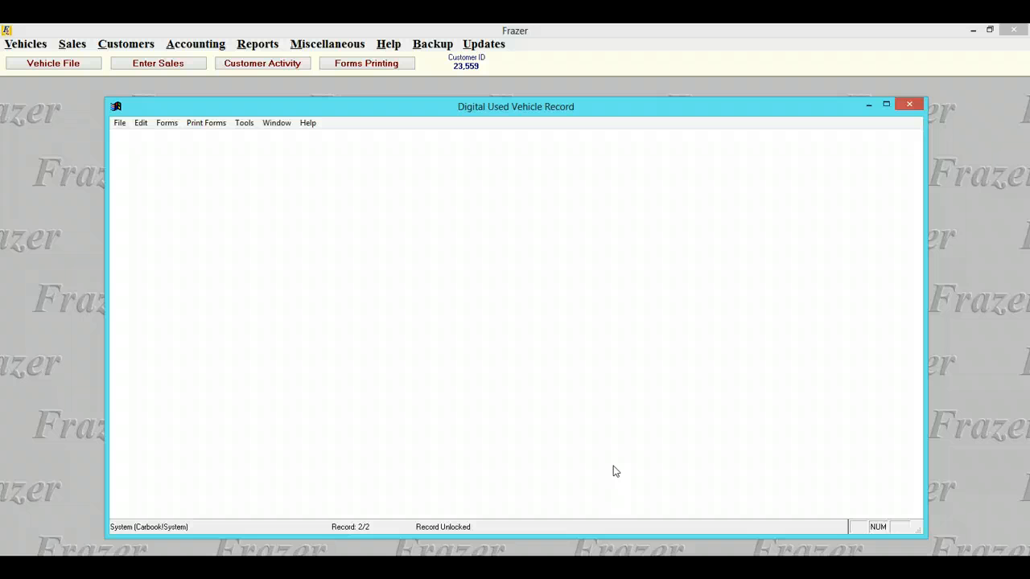
# Open the Carbook Form through Quick Start.
pyautogui.click(121, 123)
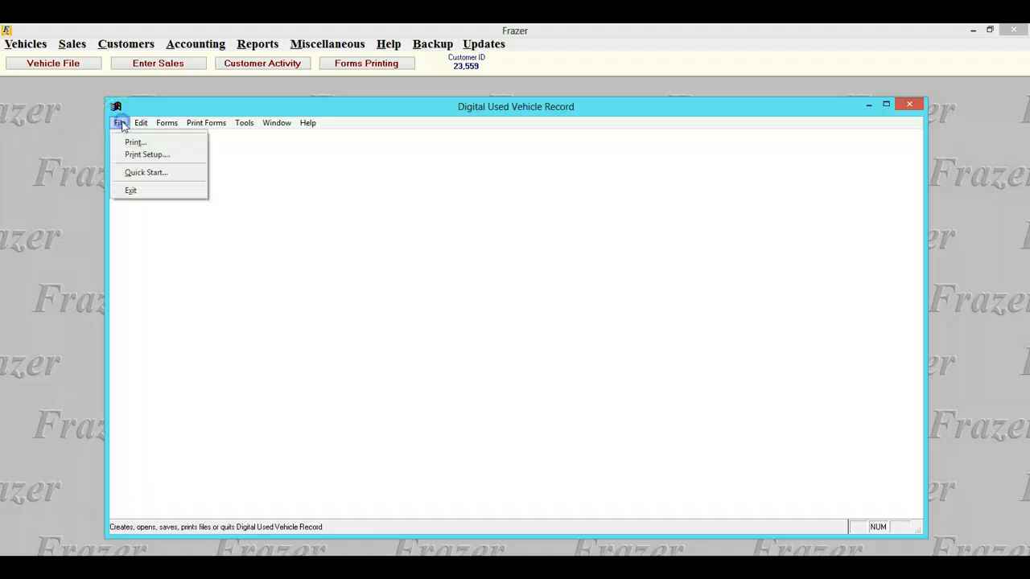
pyautogui.click(134, 171)
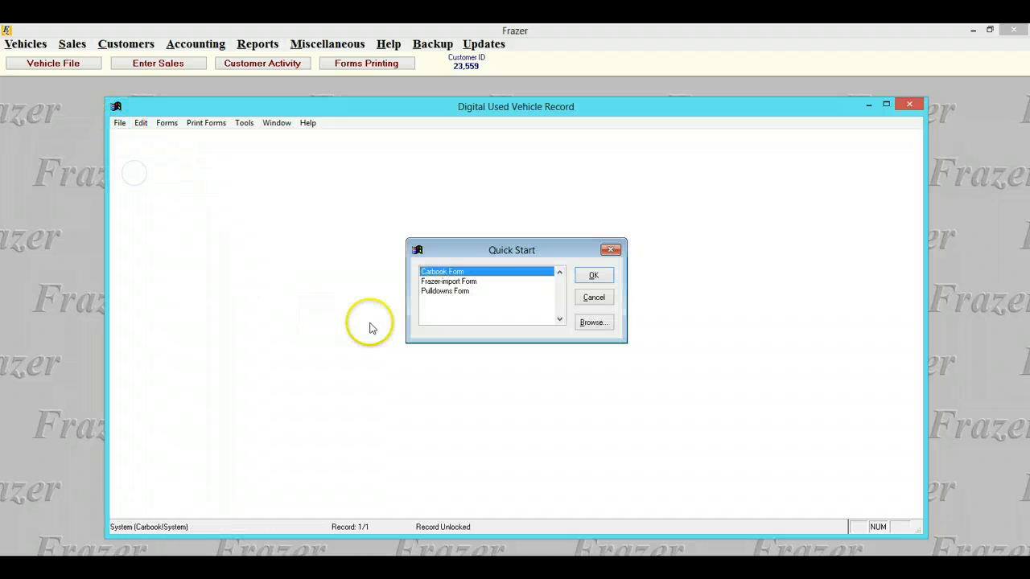
pyautogui.click(594, 276)
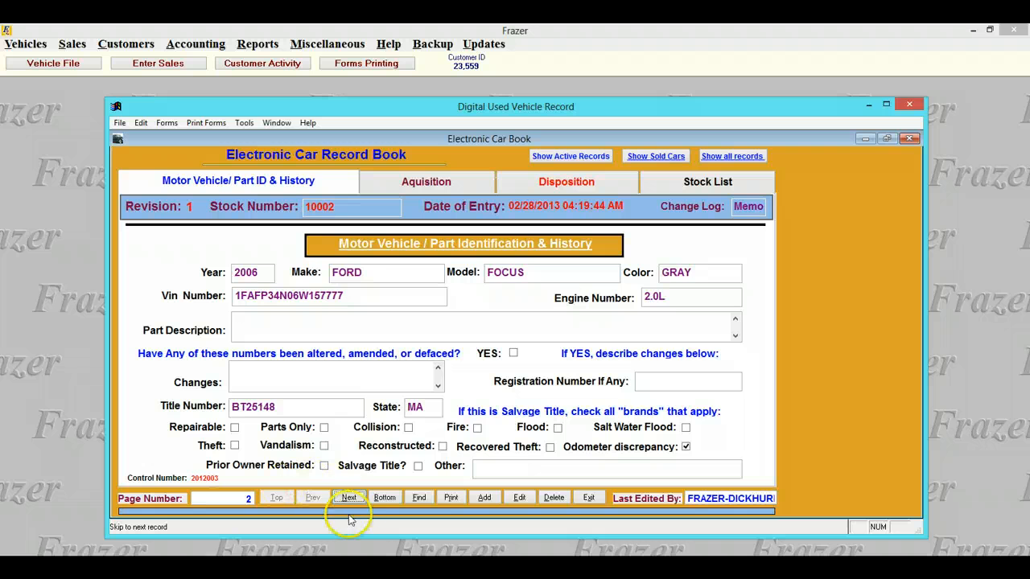
# Page forward through the vehicle records in the Electronic Car Book to the last one, examining each vehicle's identification and title details.
pyautogui.click(349, 498)
pyautogui.click(349, 498)
pyautogui.click(349, 497)
pyautogui.click(349, 498)
pyautogui.click(349, 498)
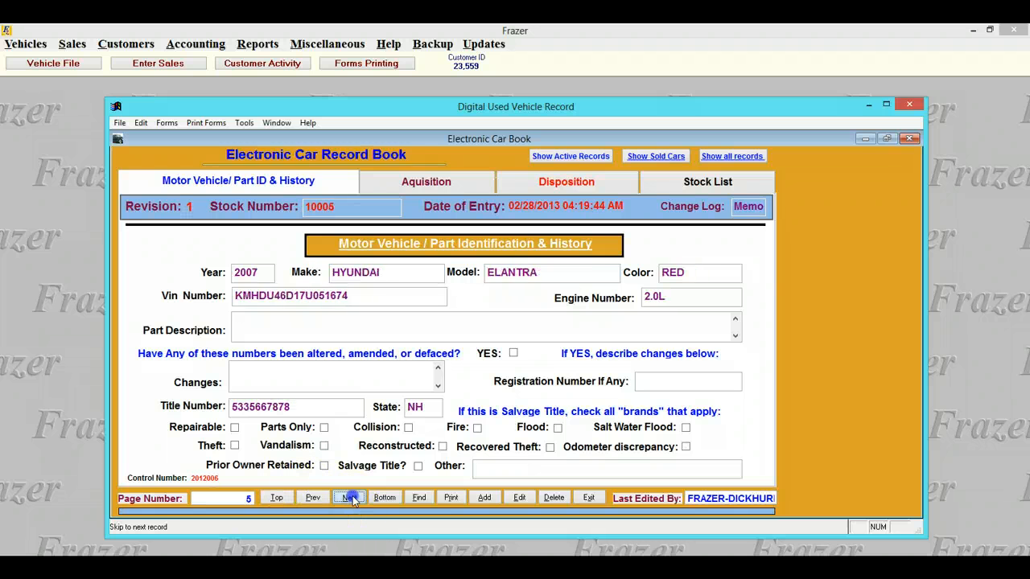
pyautogui.click(350, 499)
pyautogui.click(350, 499)
pyautogui.click(350, 499)
pyautogui.click(350, 499)
pyautogui.click(350, 499)
pyautogui.click(350, 499)
pyautogui.click(350, 498)
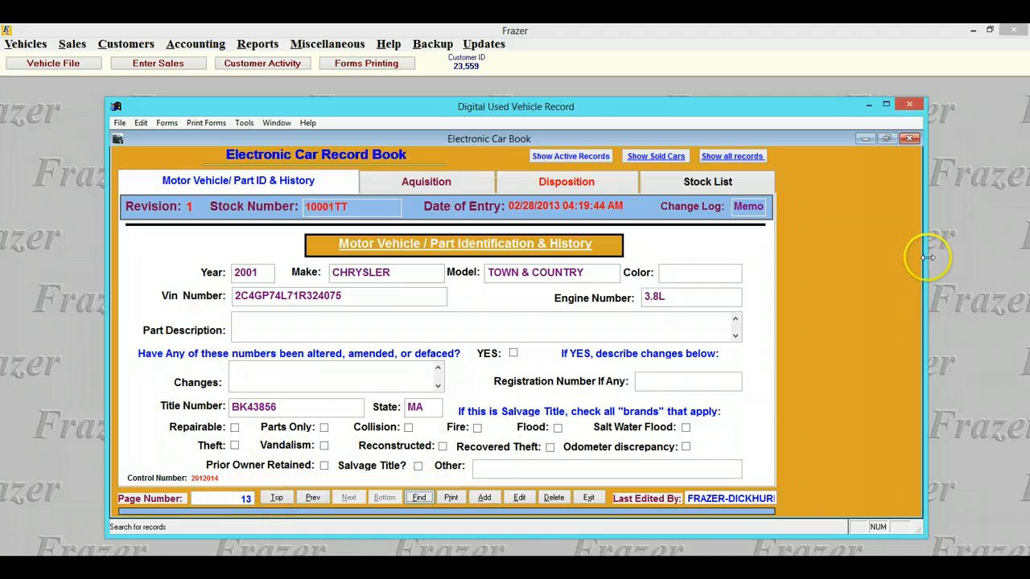
# Narrow the application window to fit the form, move it toward the middle of the screen, and close the Electronic Car Book form.
pyautogui.moveTo(925, 258); pyautogui.dragTo(788, 283)
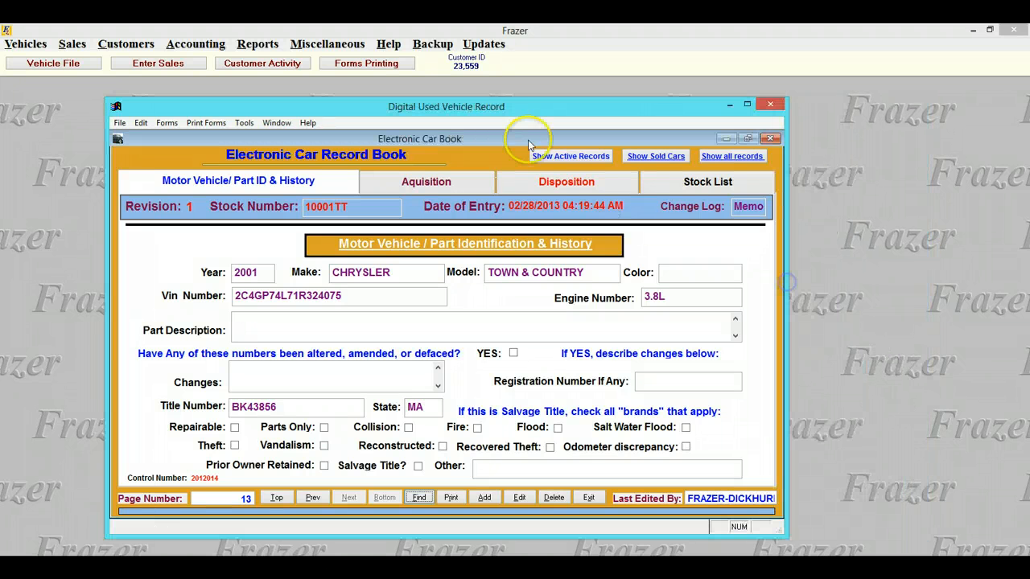
pyautogui.moveTo(526, 99); pyautogui.dragTo(636, 117)
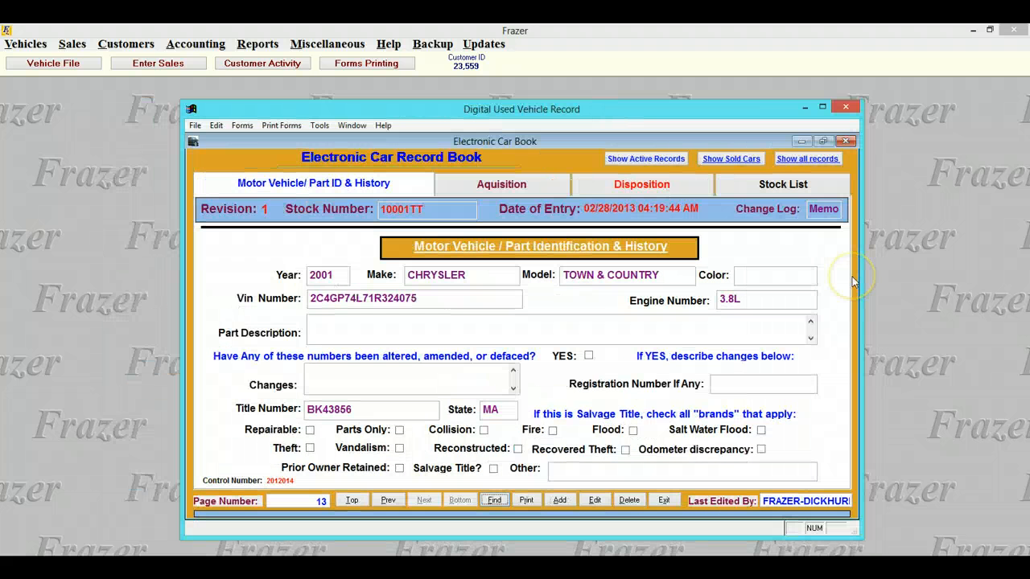
pyautogui.click(845, 142)
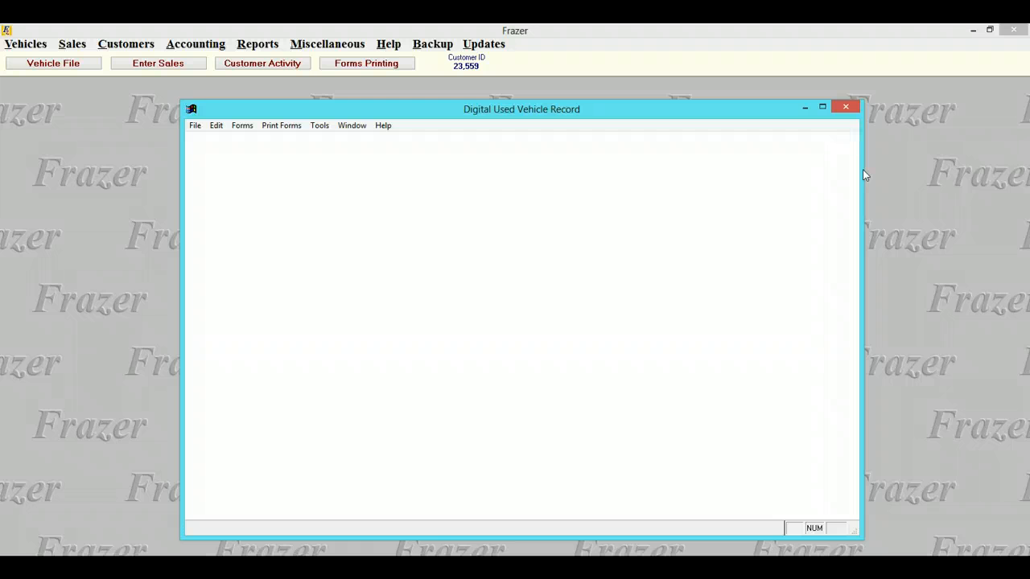
# Import the new Frazer export file into the Digital Used Vehicle Record.
pyautogui.click(320, 125)
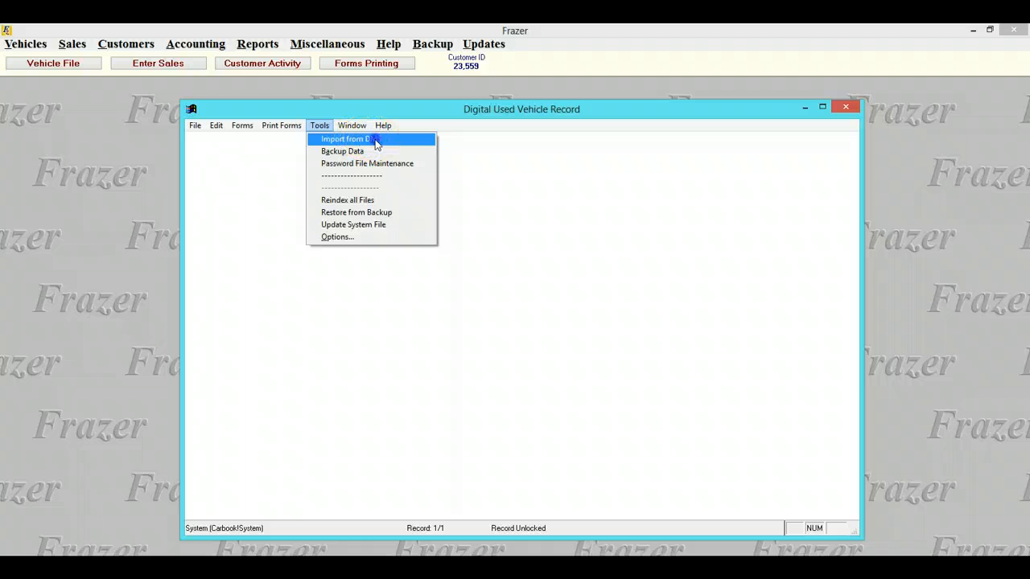
pyautogui.click(375, 142)
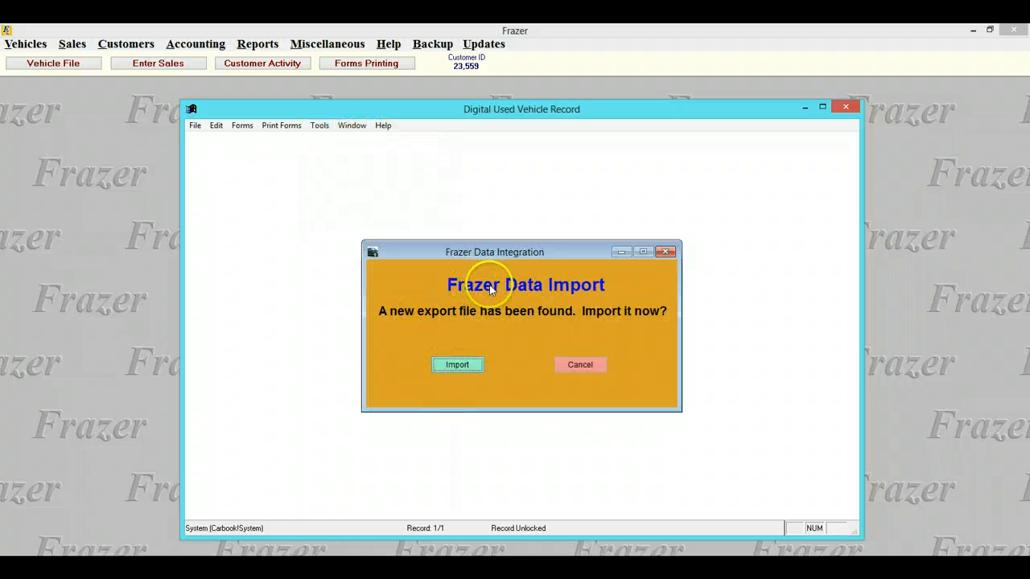
pyautogui.click(462, 366)
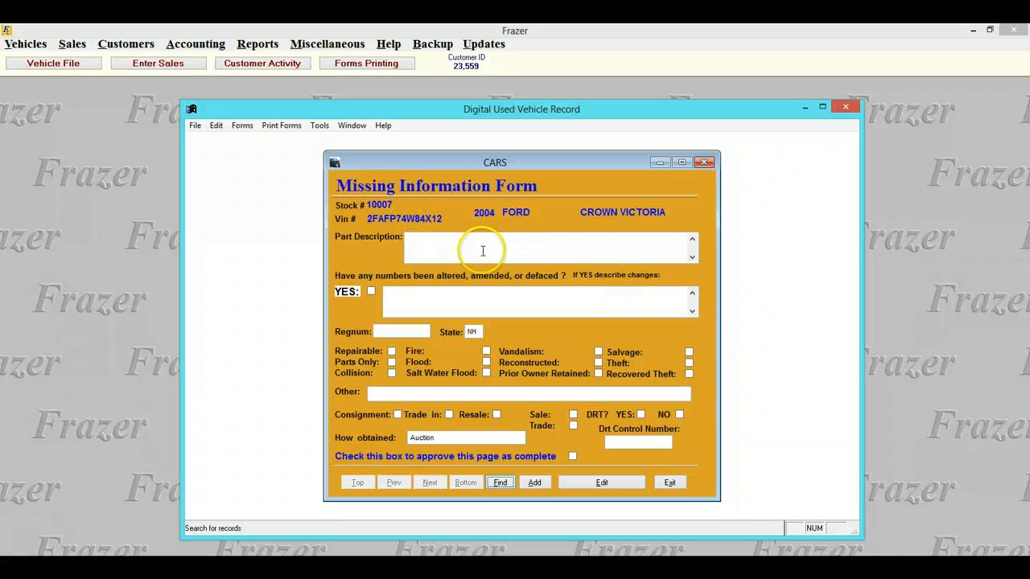
# Complete the 2004 Ford Crown Victoria's missing information with Resale and DRT No checked, approve the page as complete, save it, and exit.
pyautogui.click(378, 331)
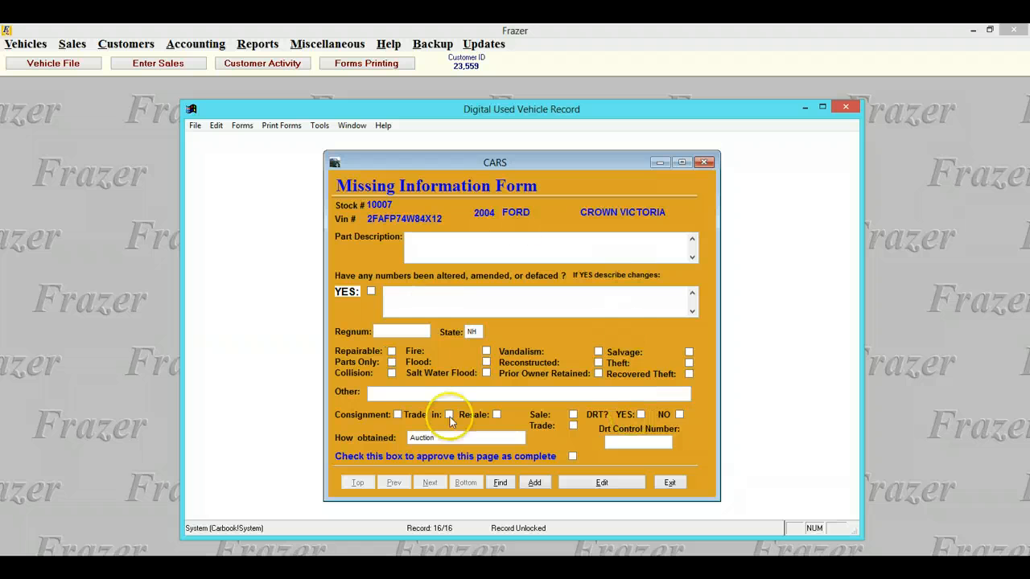
pyautogui.click(603, 486)
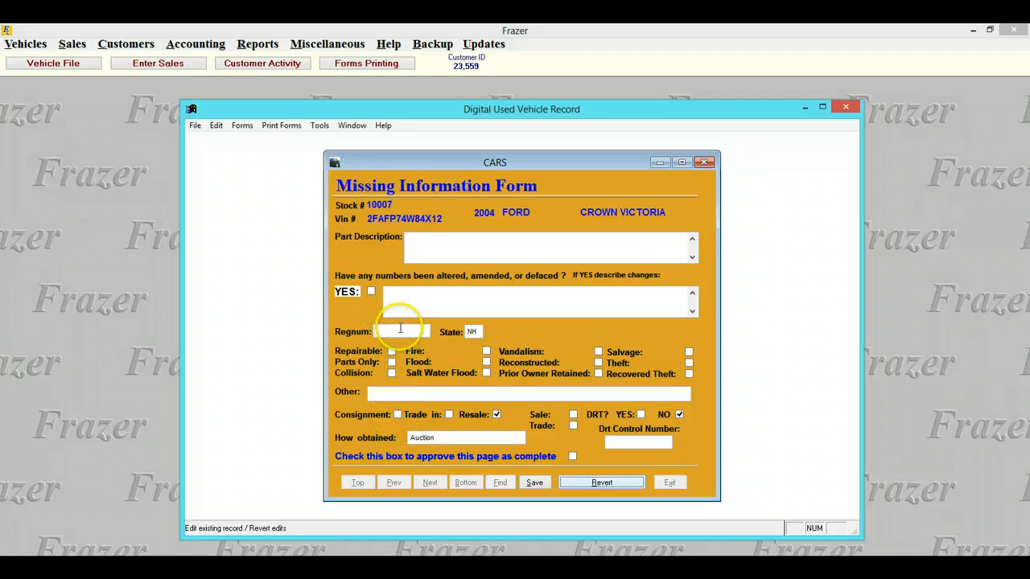
pyautogui.click(572, 457)
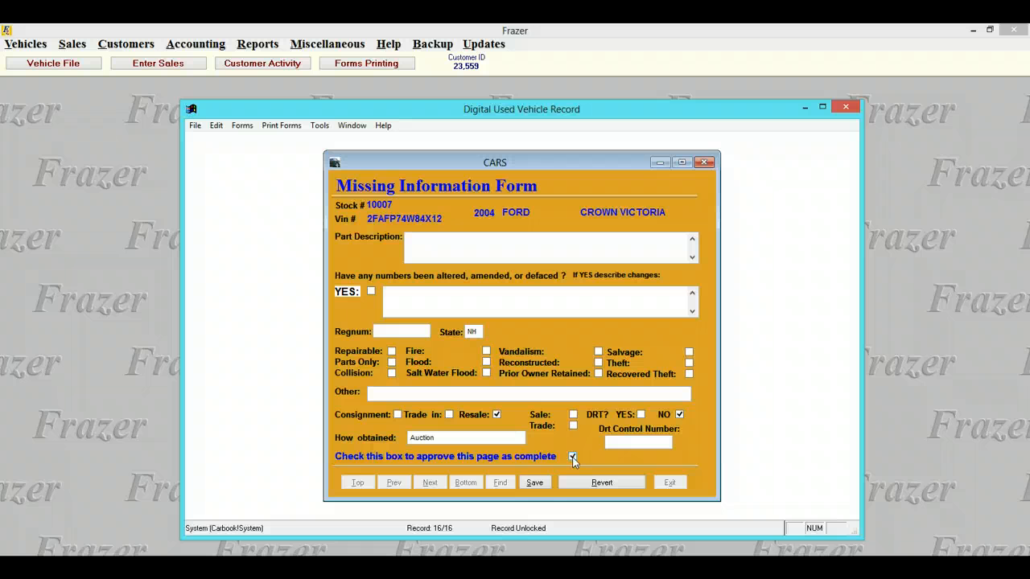
pyautogui.click(534, 482)
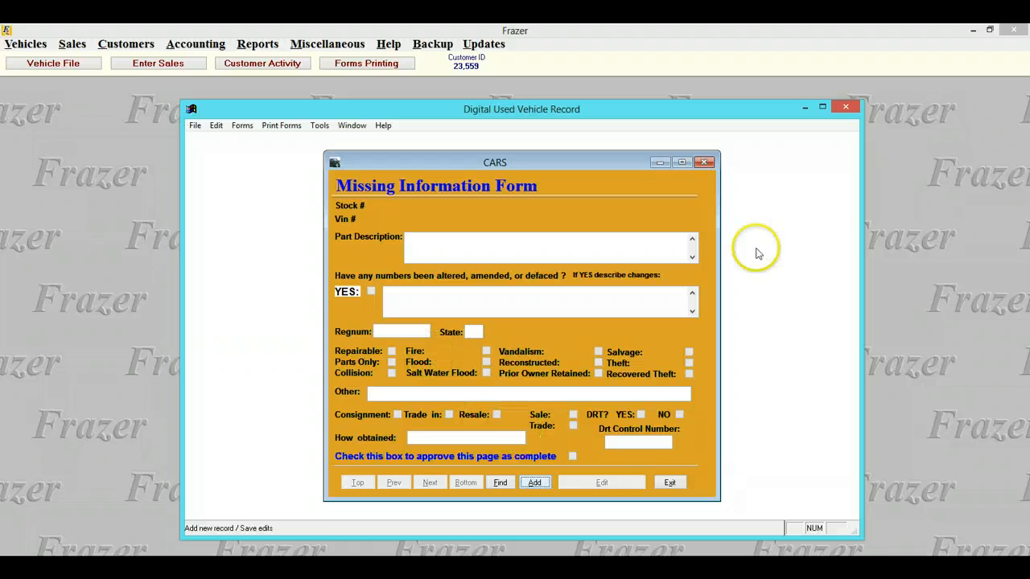
pyautogui.click(671, 481)
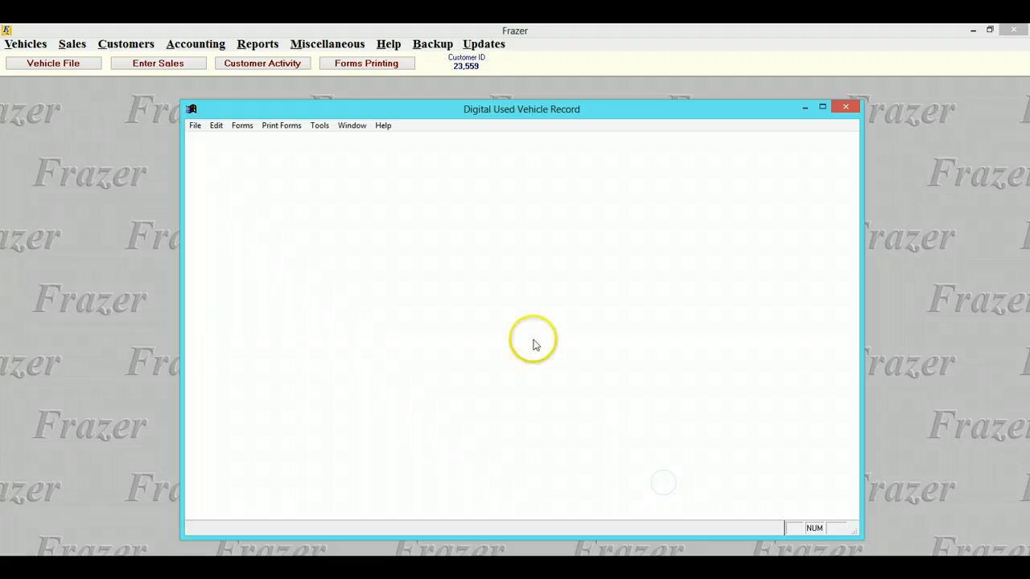
# Print all forms not marked as printed and mark those records as printed.
pyautogui.click(288, 127)
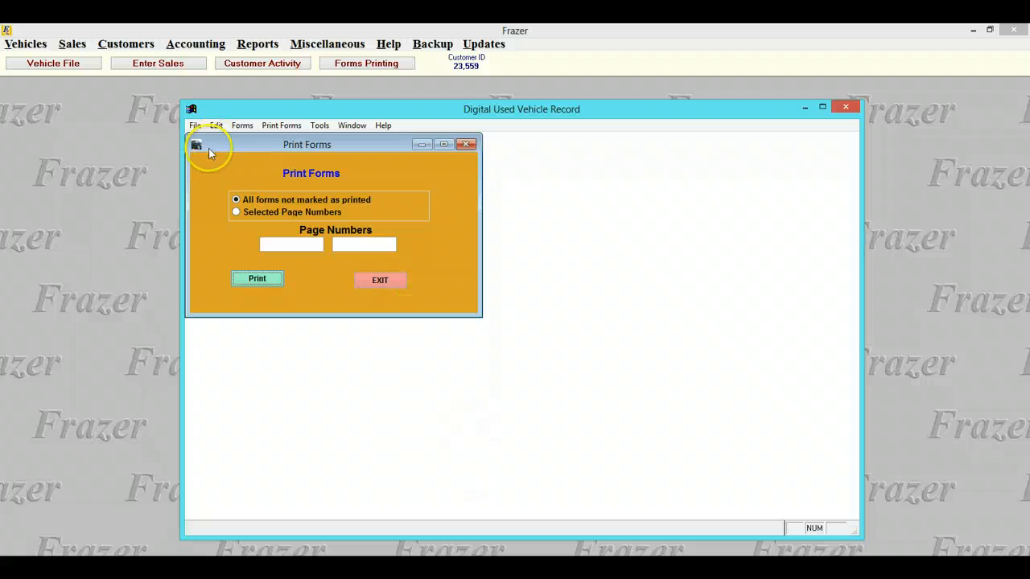
pyautogui.click(257, 280)
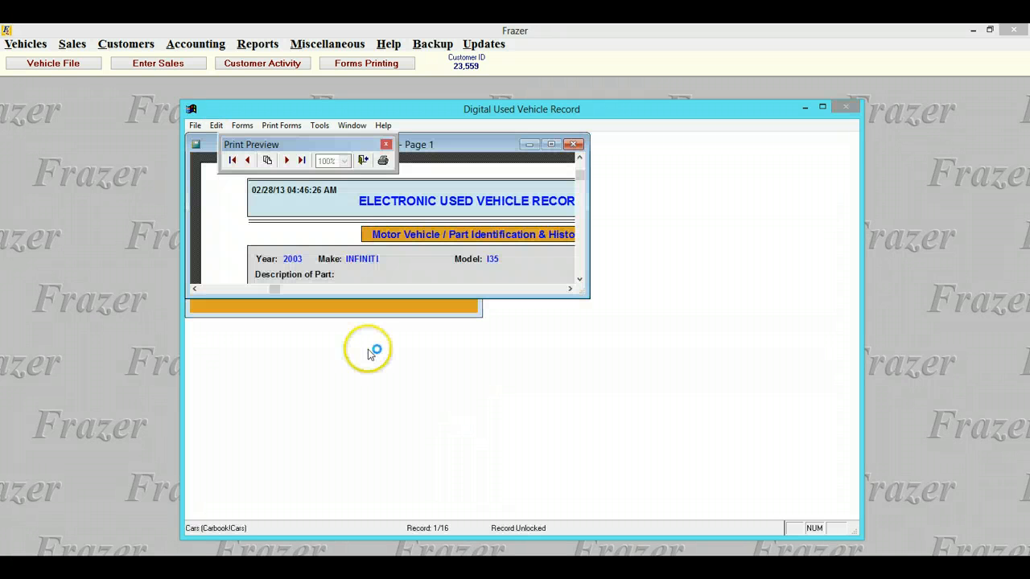
pyautogui.click(383, 161)
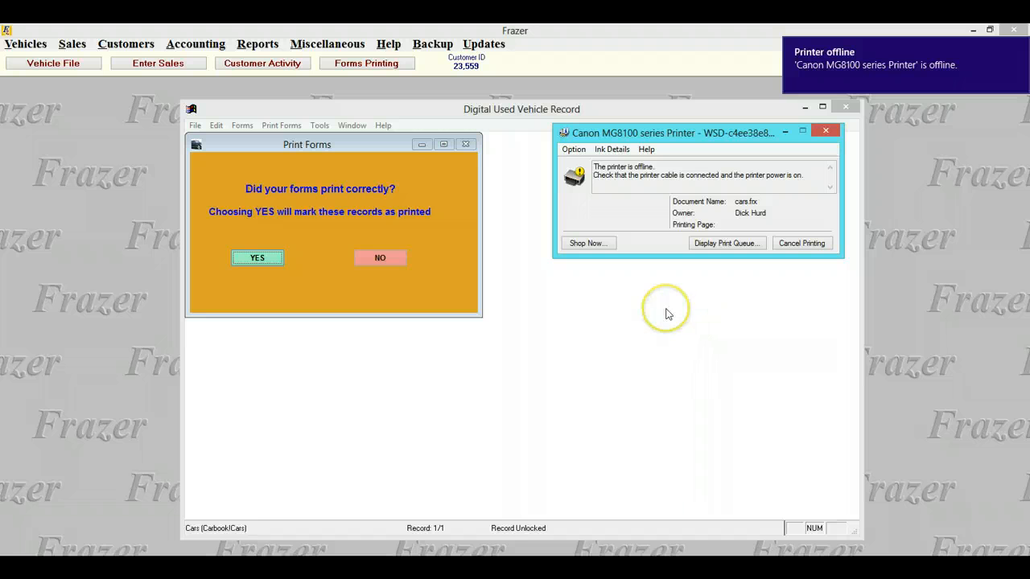
pyautogui.click(257, 257)
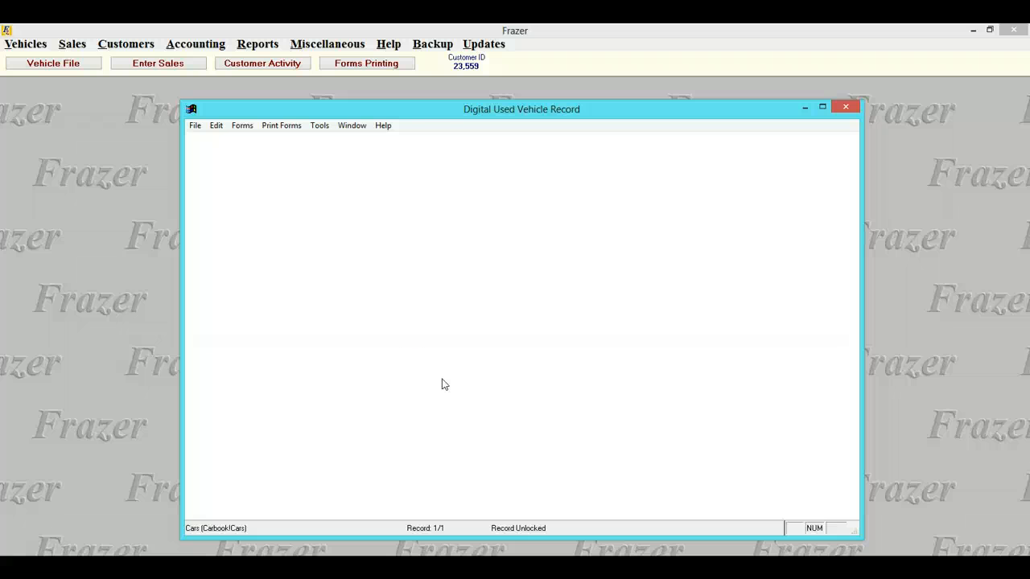
# Reopen the Carbook Form through Quick Start.
pyautogui.click(196, 125)
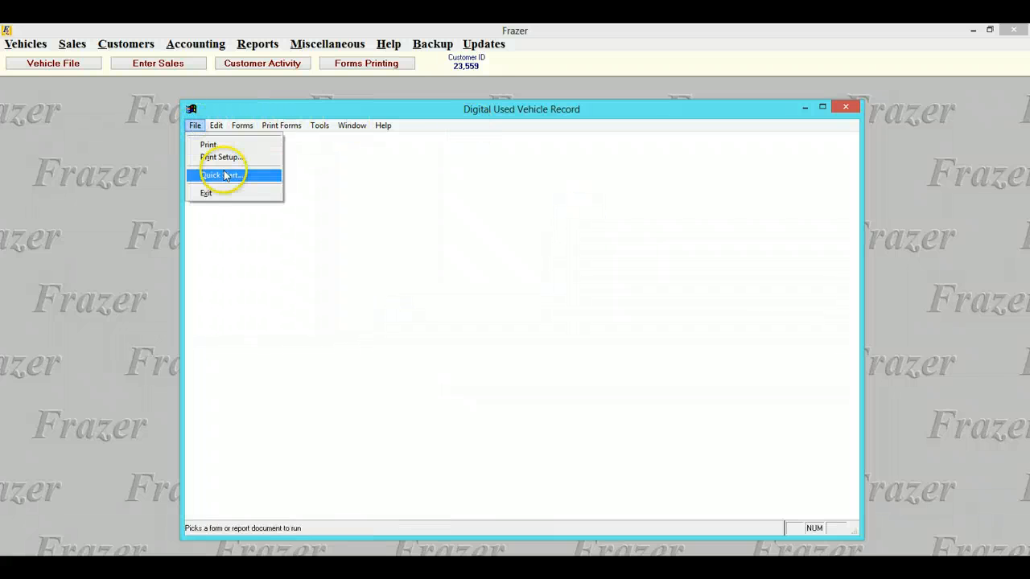
pyautogui.click(226, 176)
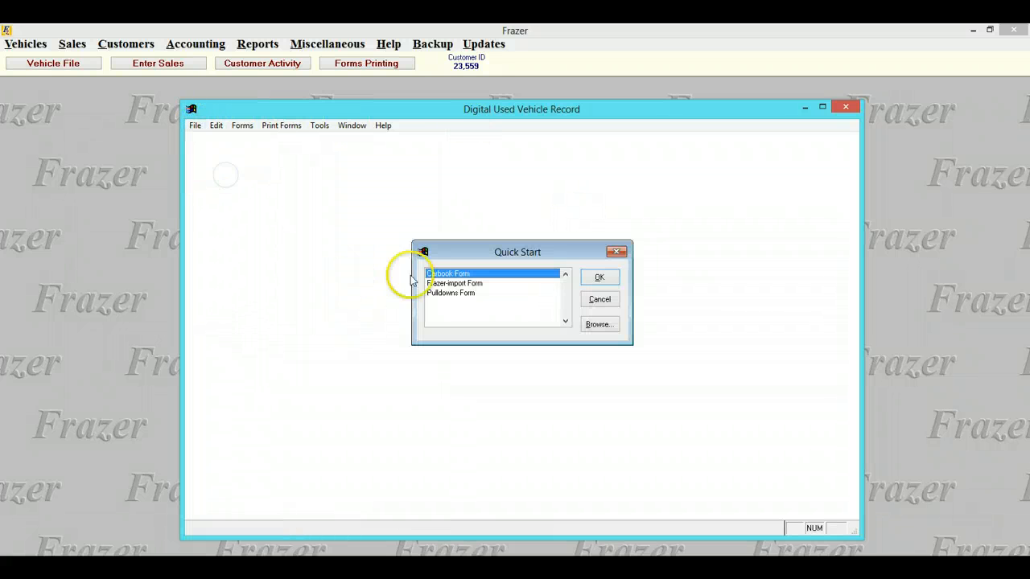
pyautogui.click(600, 279)
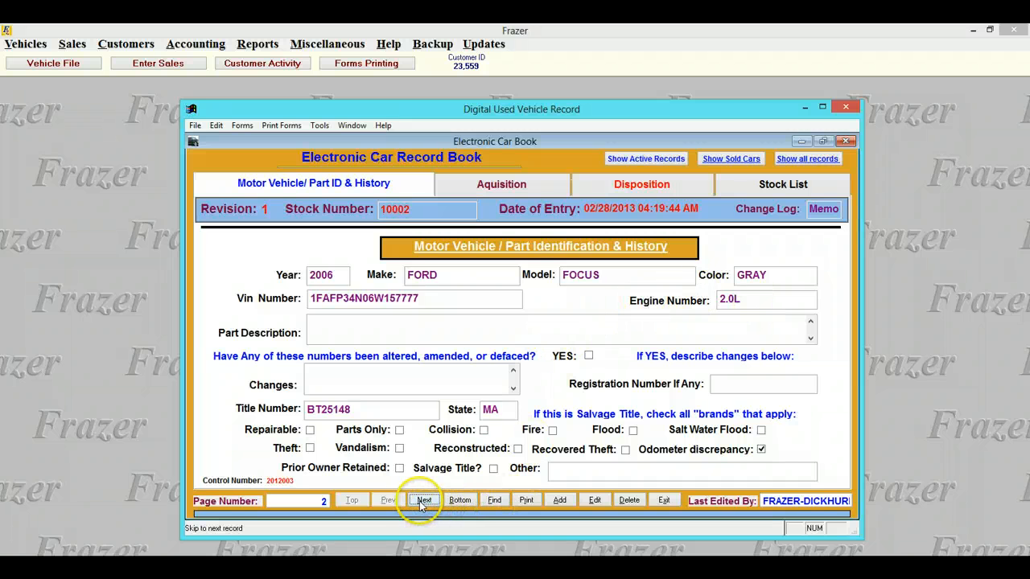
# Preview the printed record of the 2006 Ford Focus, enlarge the preview to read the whole page, and close it.
pyautogui.click(527, 501)
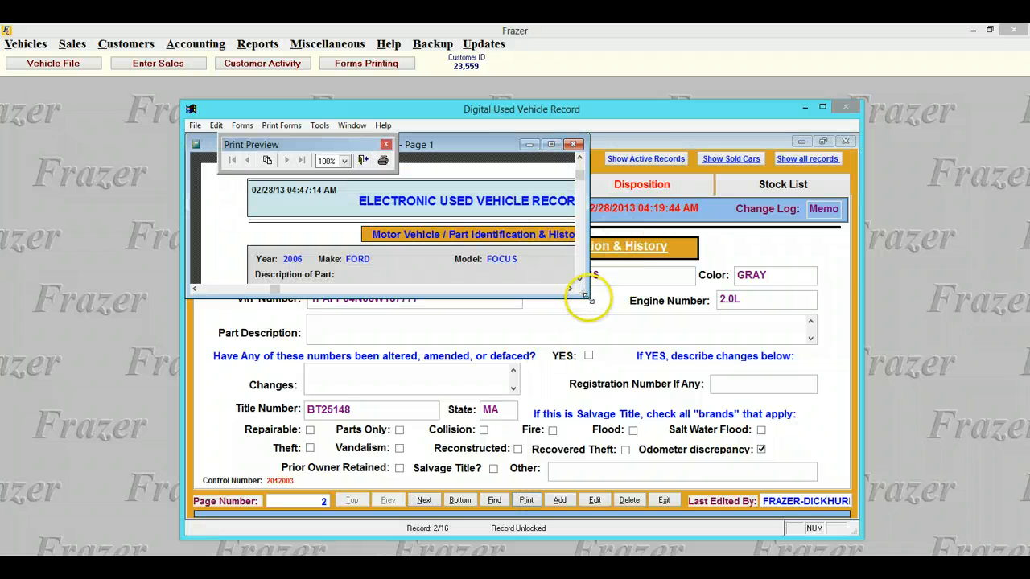
pyautogui.moveTo(587, 296); pyautogui.dragTo(857, 522)
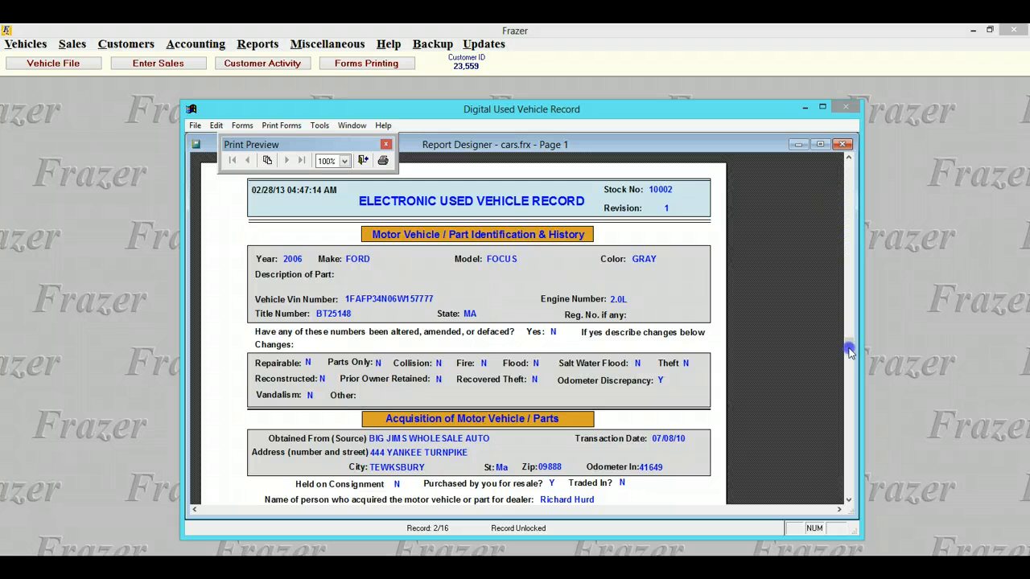
pyautogui.click(843, 498)
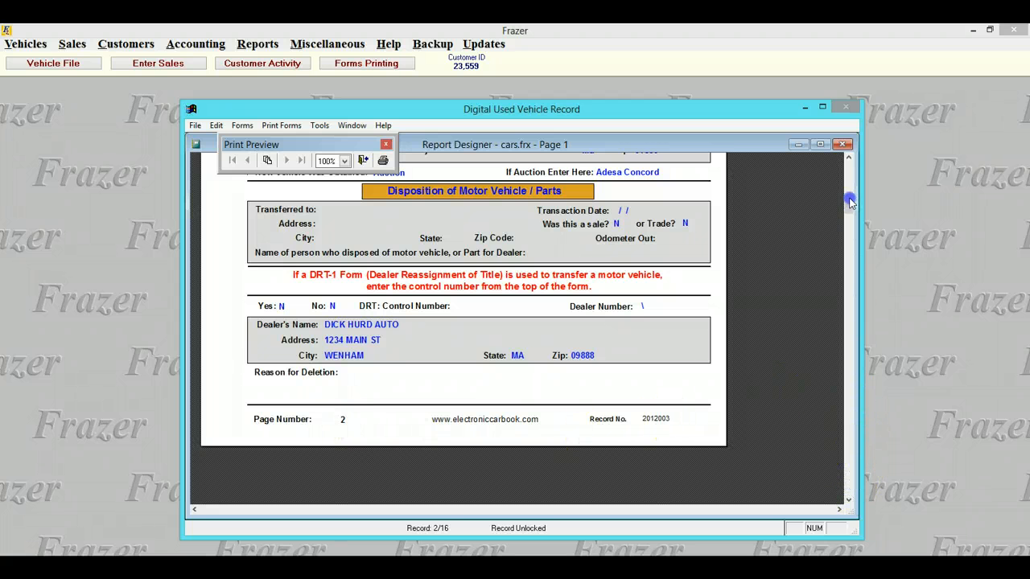
pyautogui.click(850, 158)
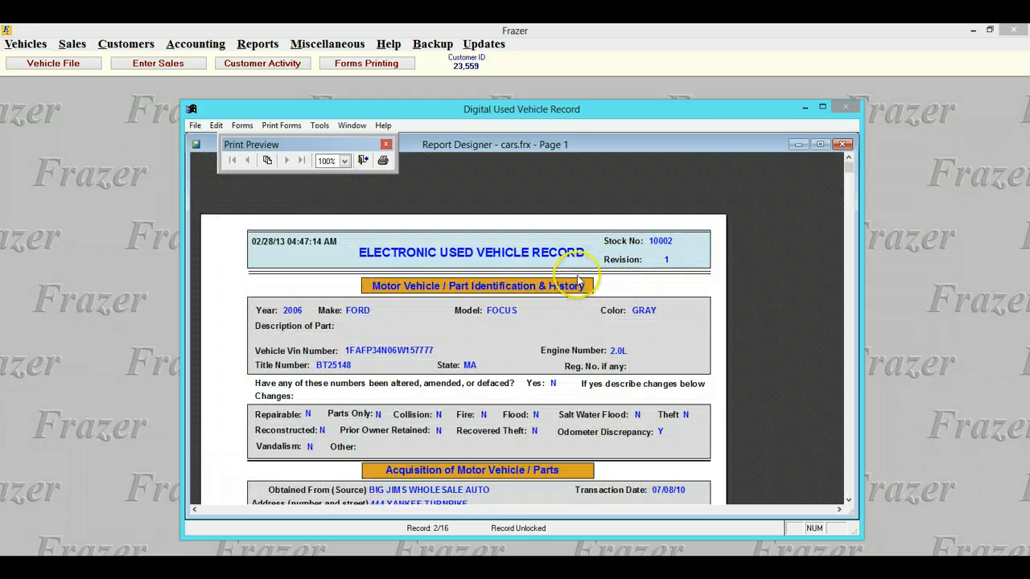
pyautogui.click(842, 145)
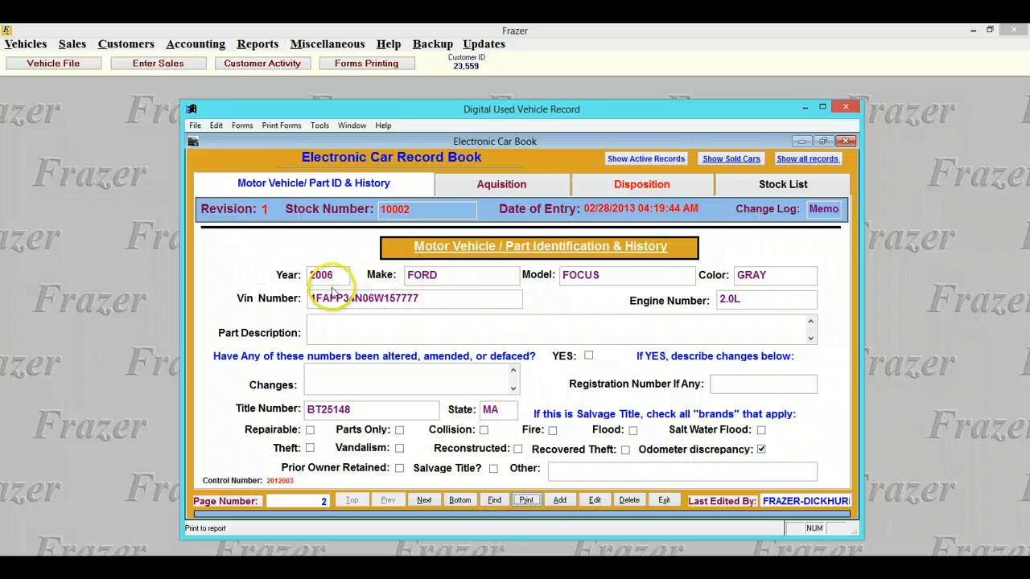
# Review the acquisition, disposition, and identification pages of the 2006 Ford Focus record.
pyautogui.click(534, 184)
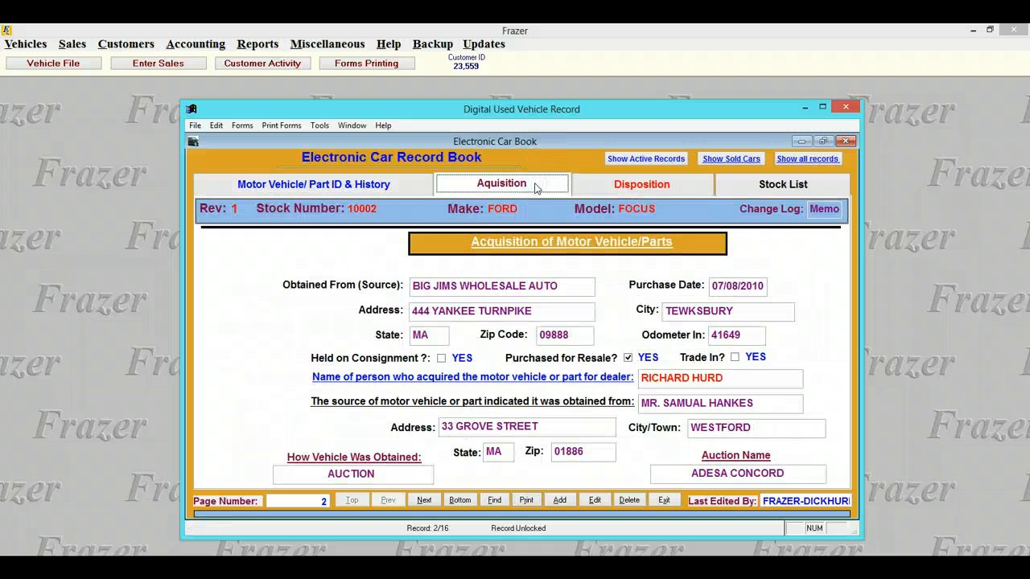
pyautogui.click(631, 185)
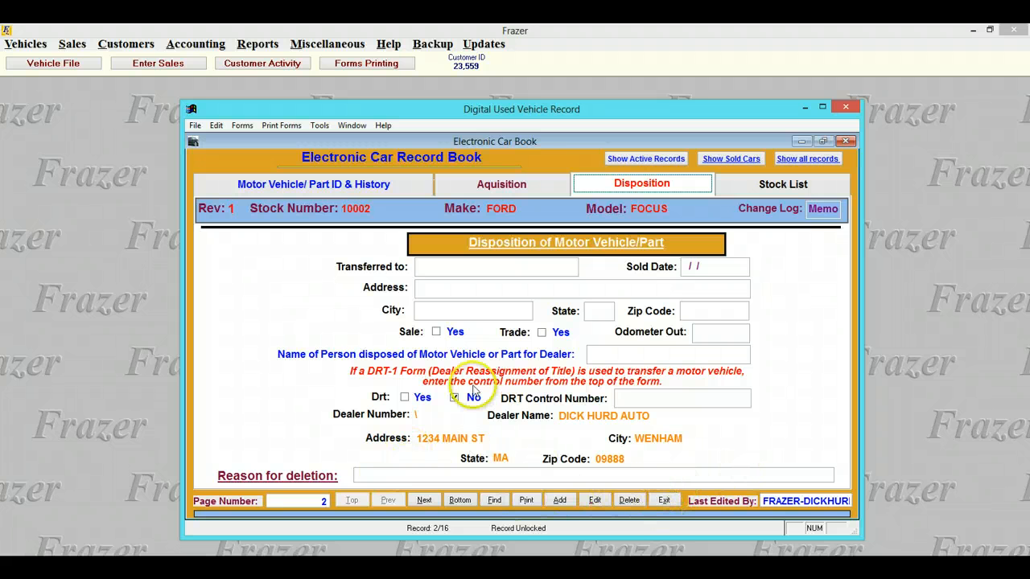
pyautogui.click(337, 191)
pyautogui.click(523, 181)
pyautogui.click(600, 180)
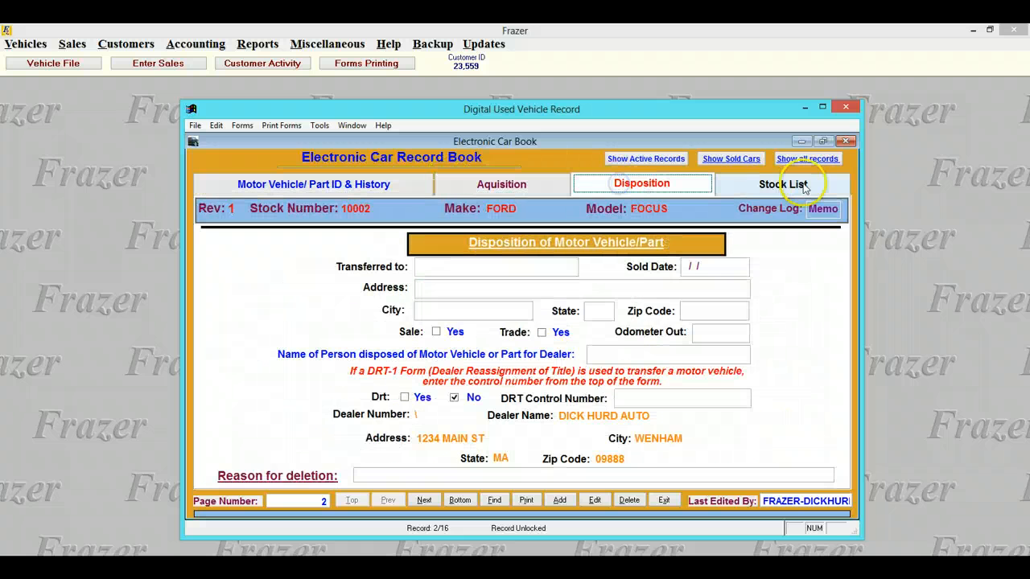
# Open the stock list and view it filtered by active records, sold cars, all records, and active records again.
pyautogui.click(766, 183)
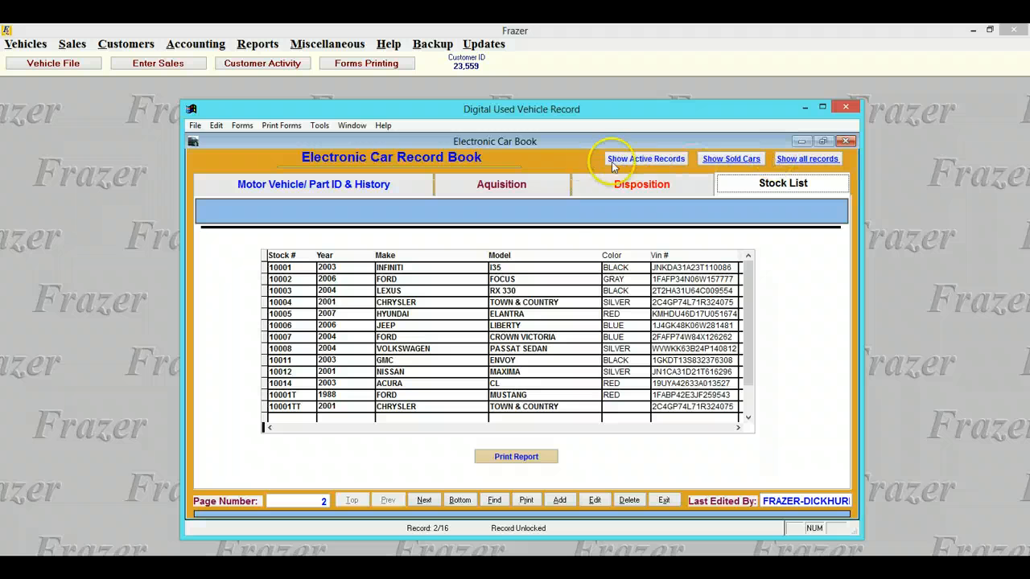
pyautogui.click(672, 159)
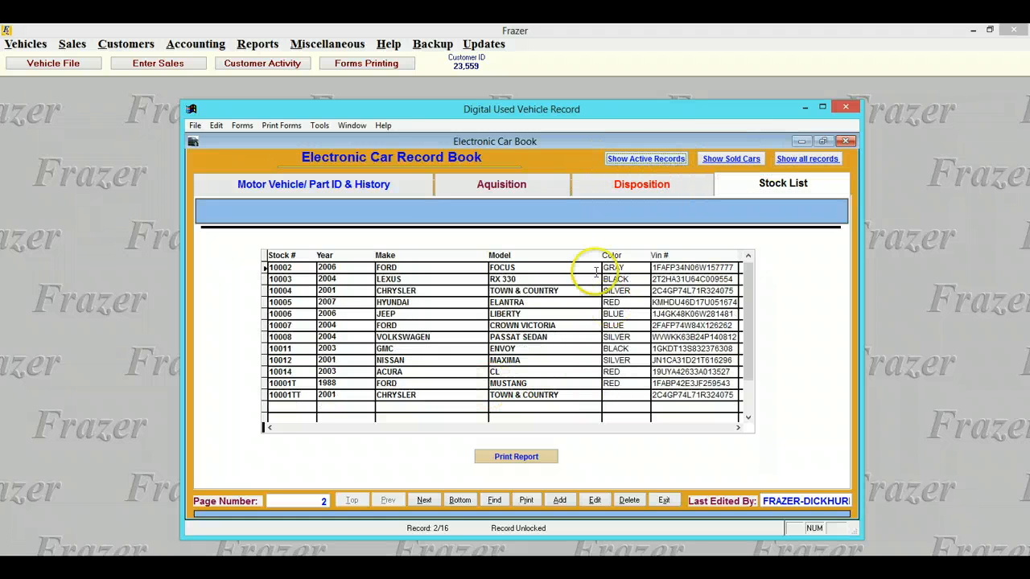
pyautogui.click(730, 158)
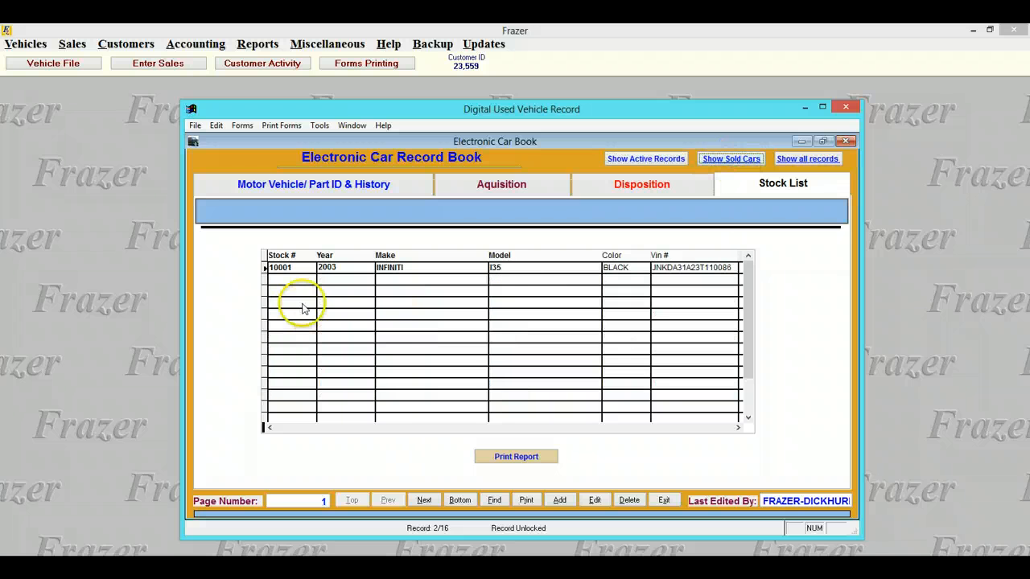
pyautogui.click(805, 160)
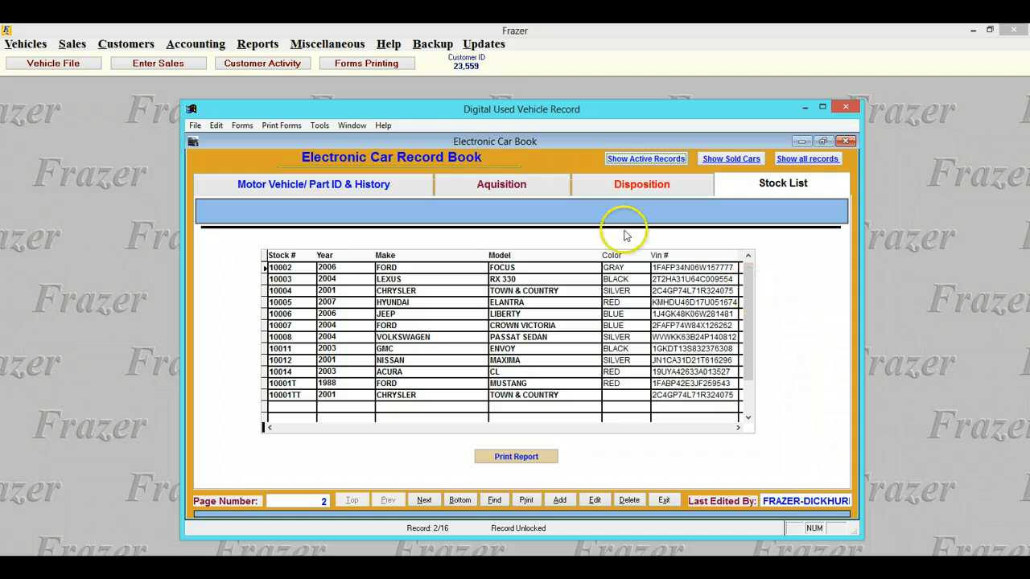
# View the About information for Digital Used Vehicle Record and close it.
pyautogui.click(383, 126)
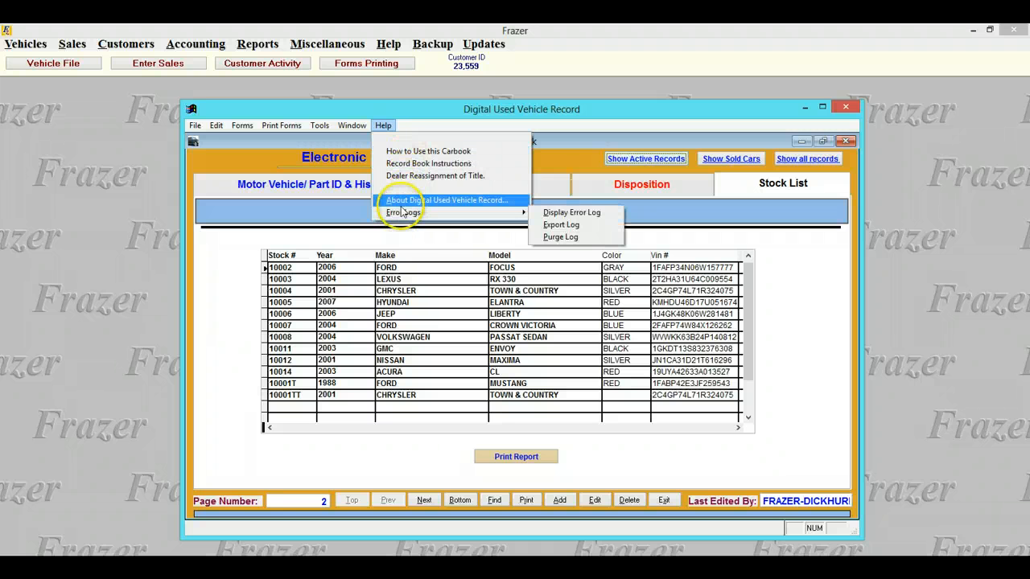
pyautogui.click(465, 206)
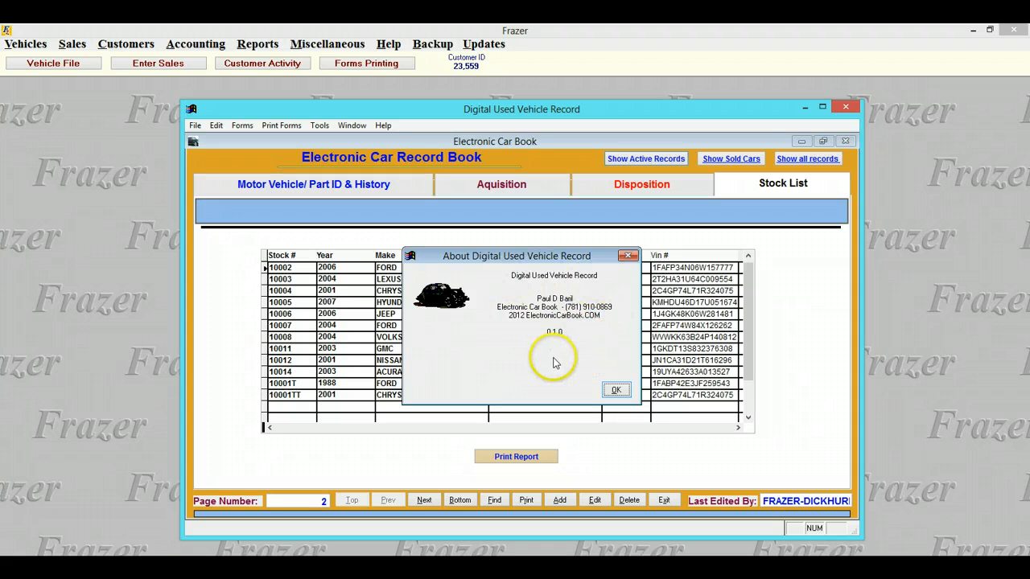
pyautogui.click(612, 390)
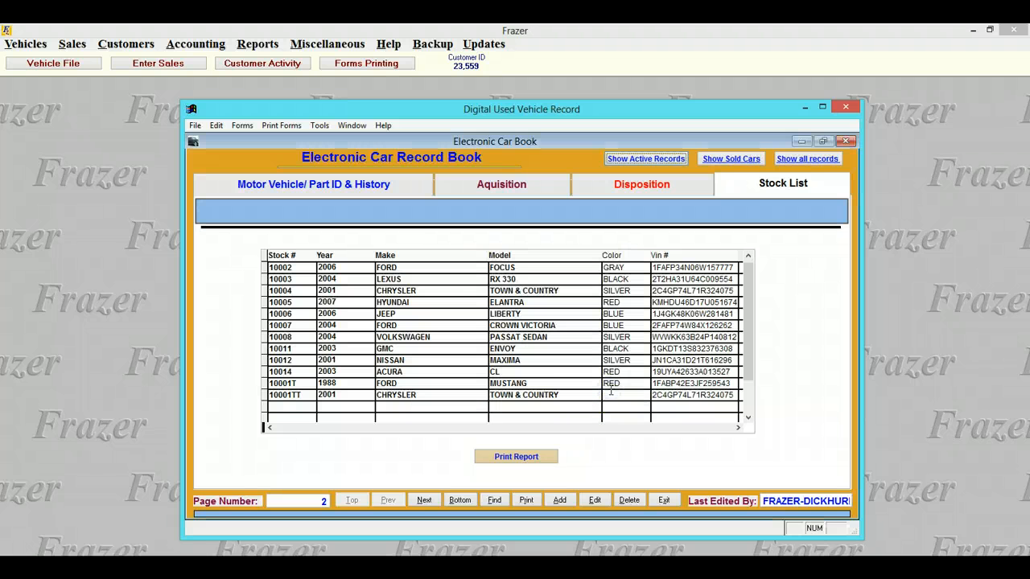